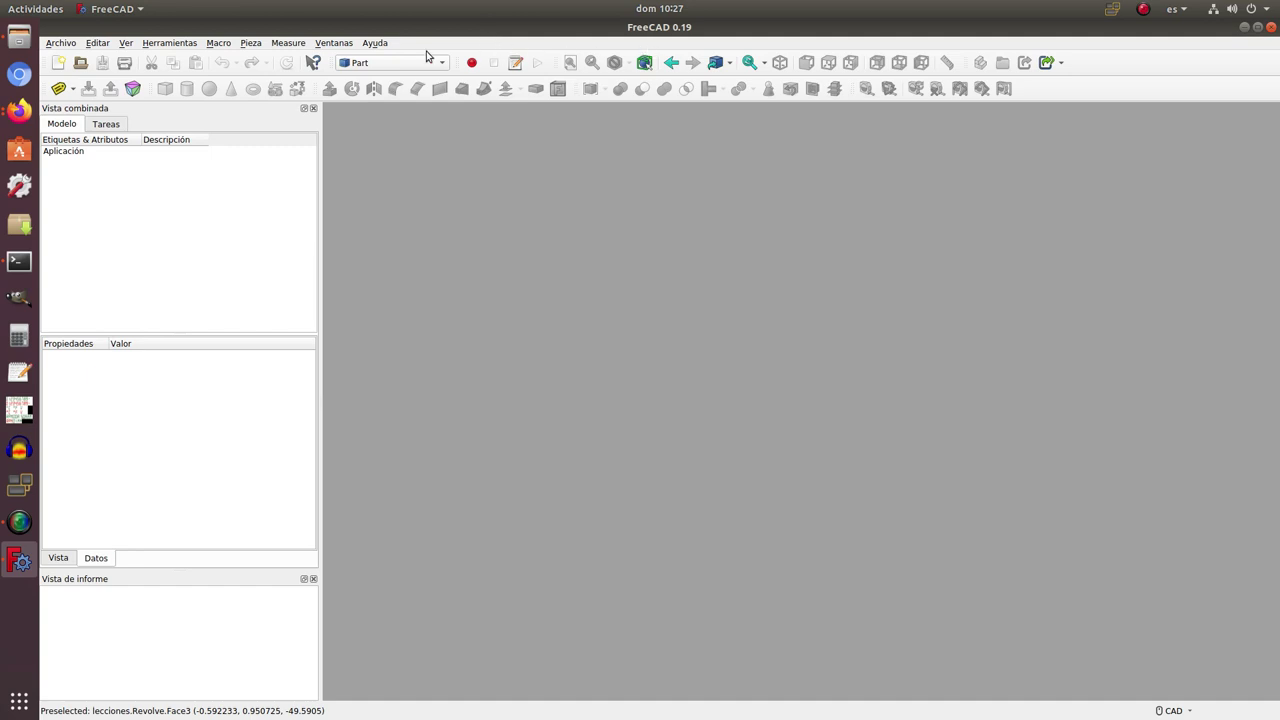
# - View FreeCAD's version information from the Help menu, then dismiss it
pyautogui.click(372, 44)
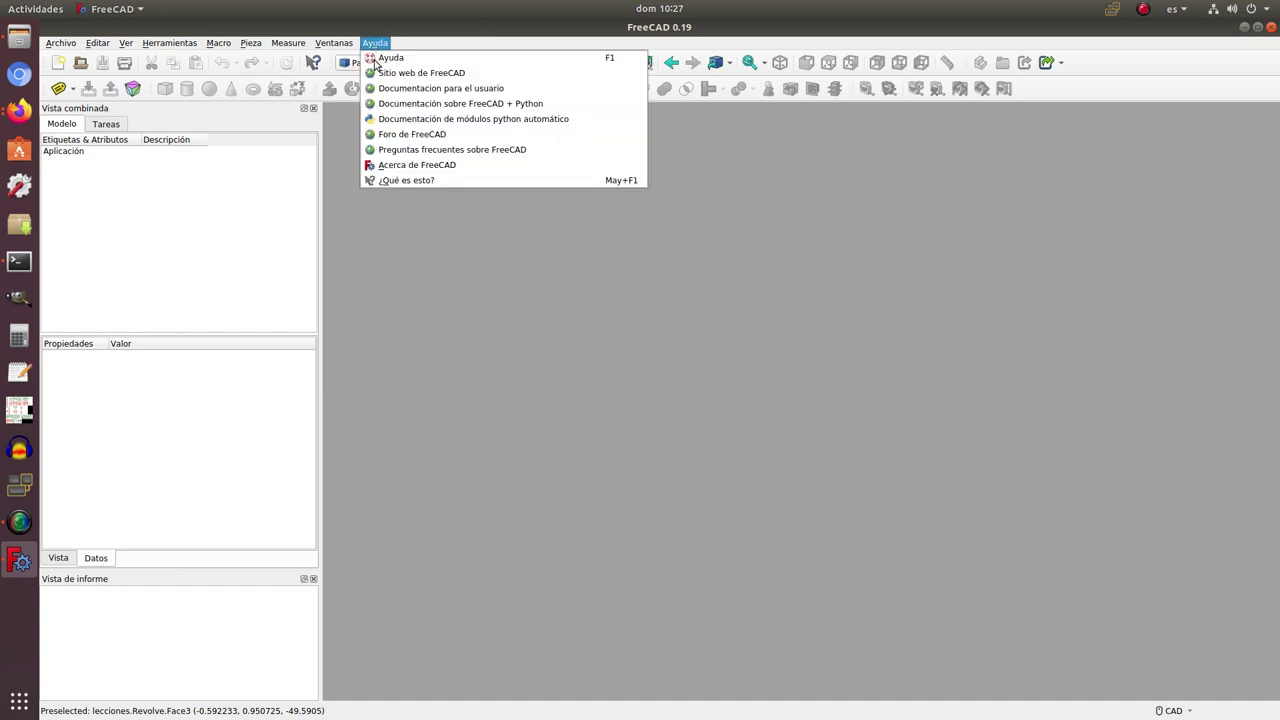
pyautogui.click(420, 164)
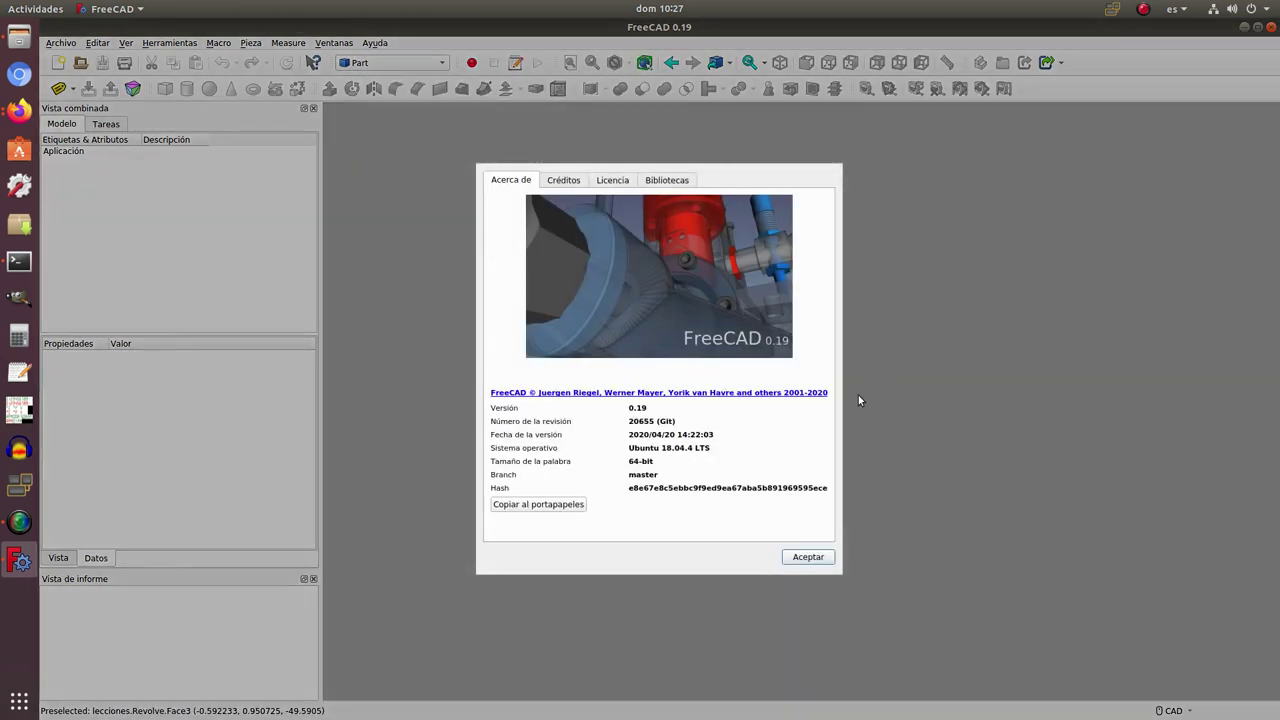
pyautogui.click(812, 557)
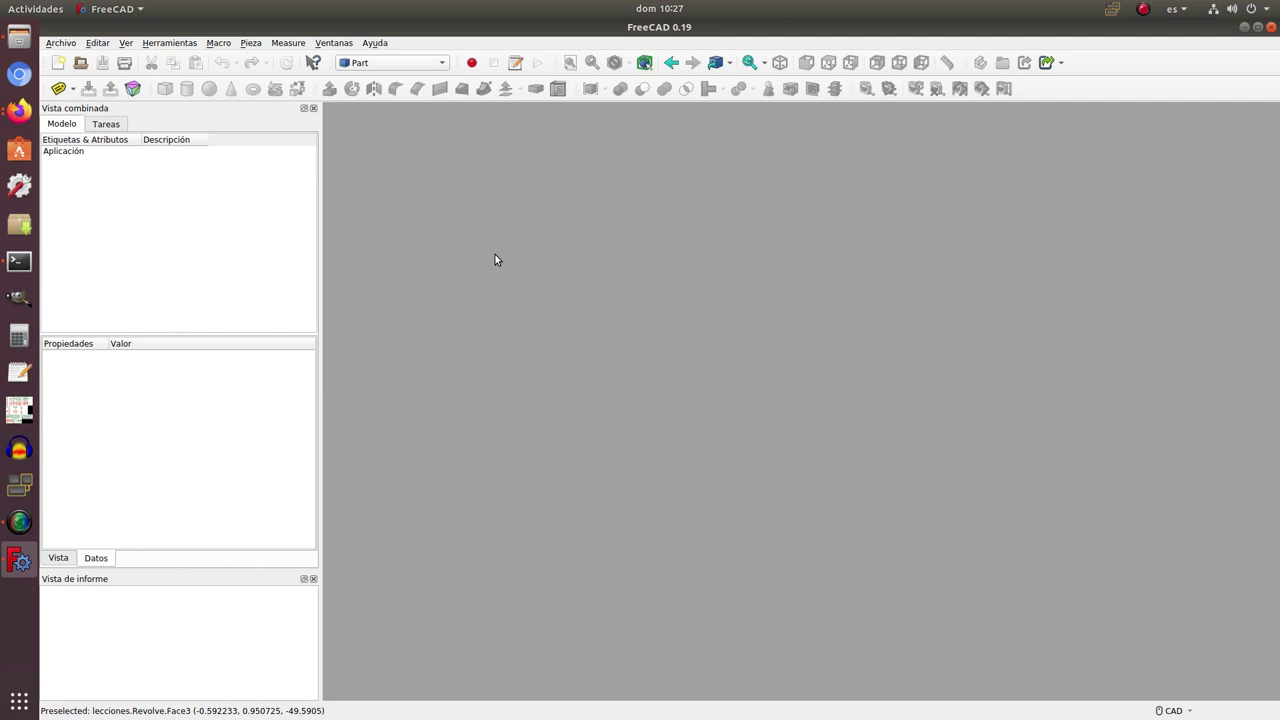
# - Check the workbench list twice, closing it each time without leaving Part
pyautogui.click(424, 63)
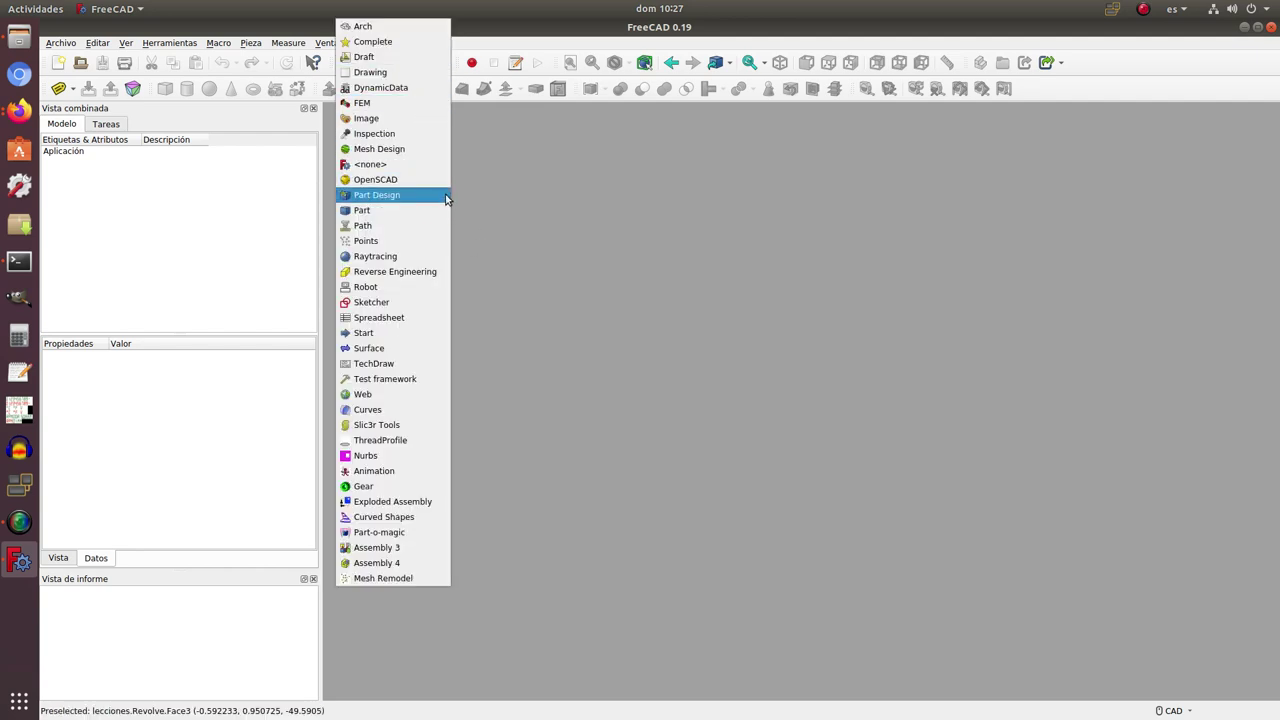
pyautogui.click(516, 197)
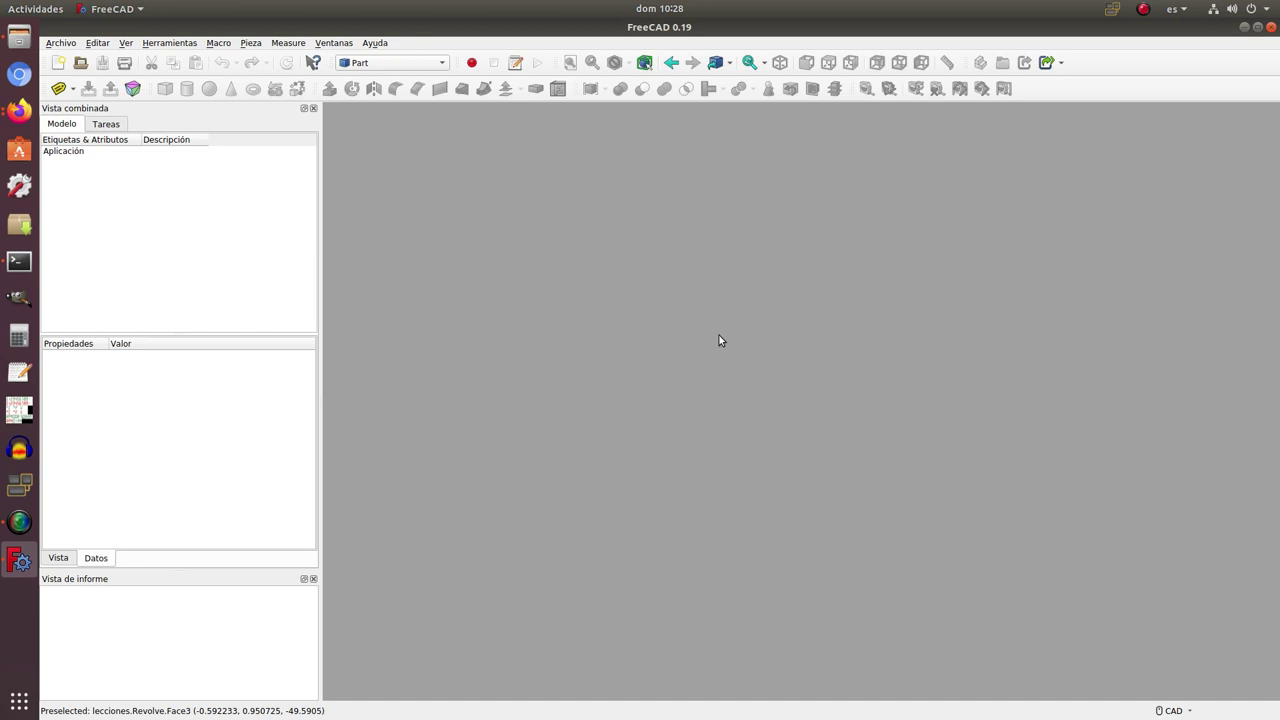
pyautogui.click(390, 63)
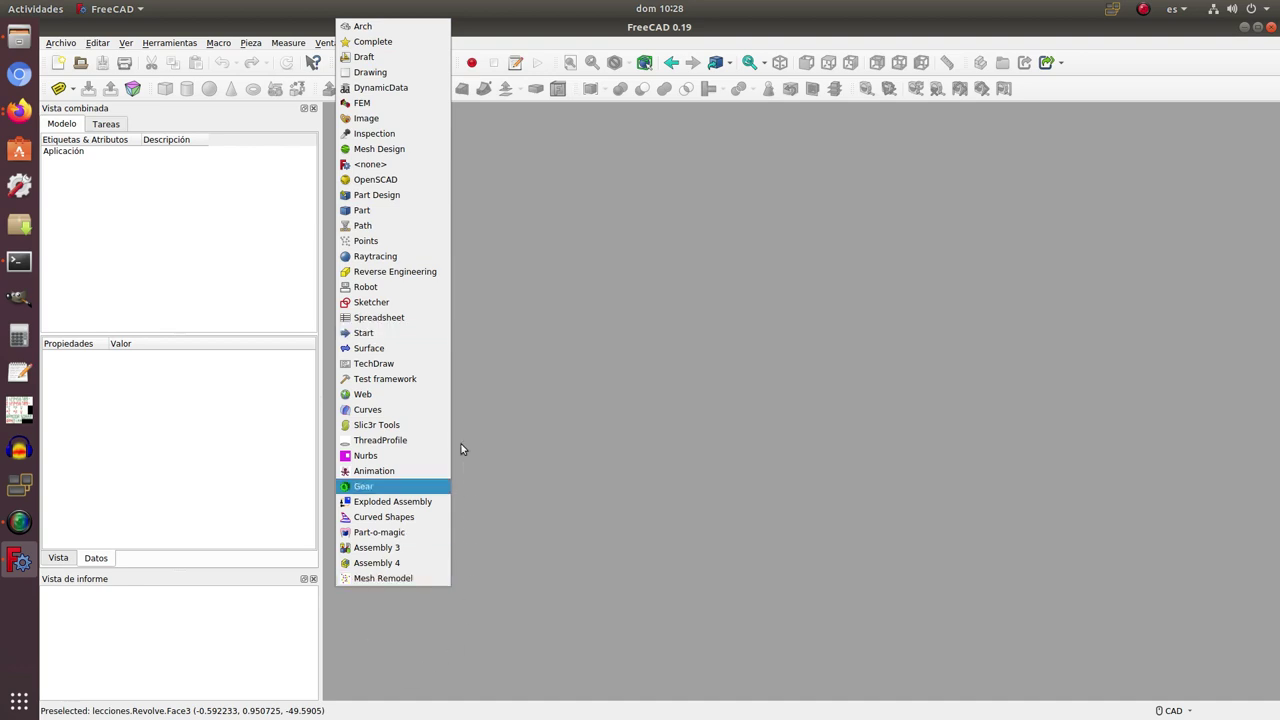
pyautogui.click(574, 214)
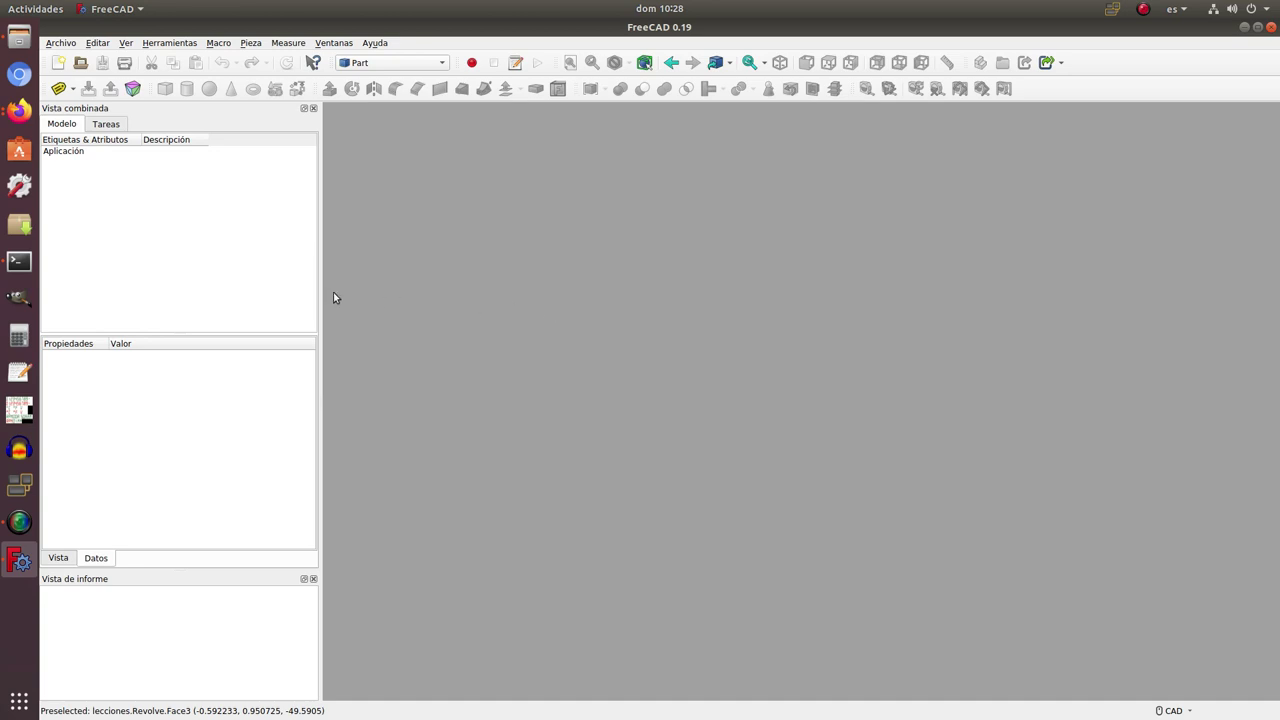
# - Open lecciones.FCStd from Archivos recientes and orbit and zoom to view its right side
pyautogui.click(60, 43)
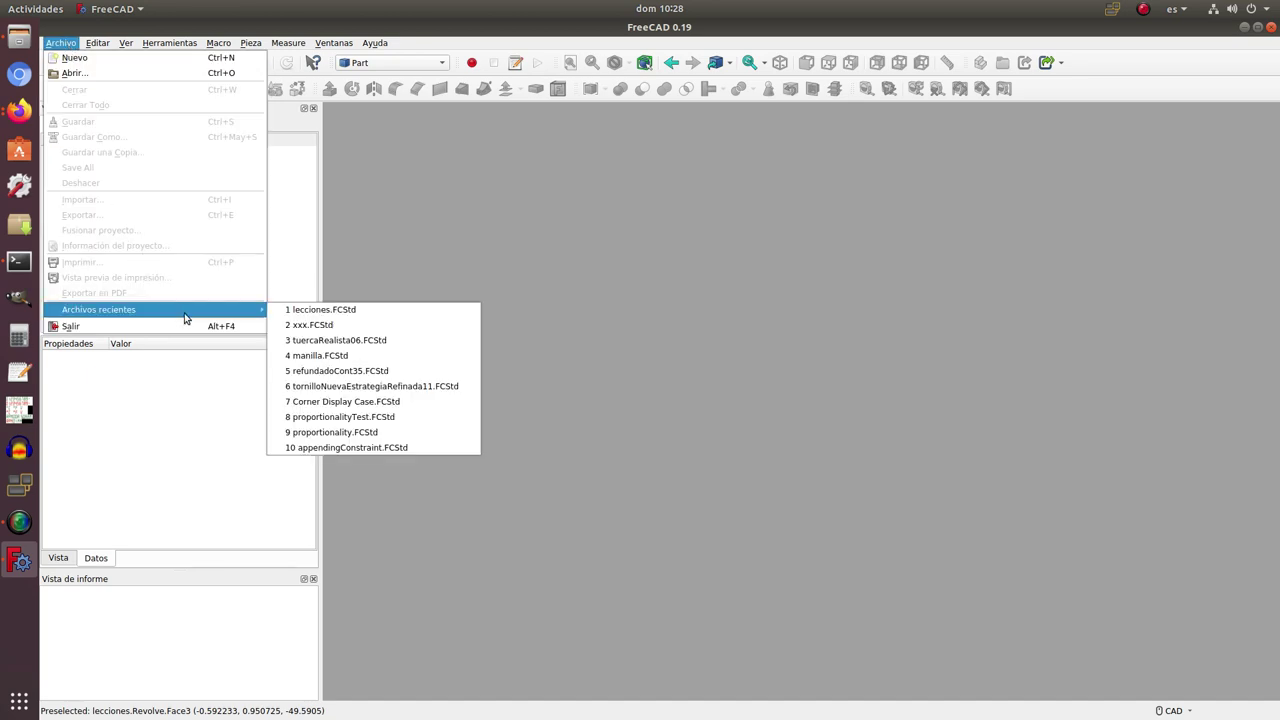
pyautogui.click(305, 310)
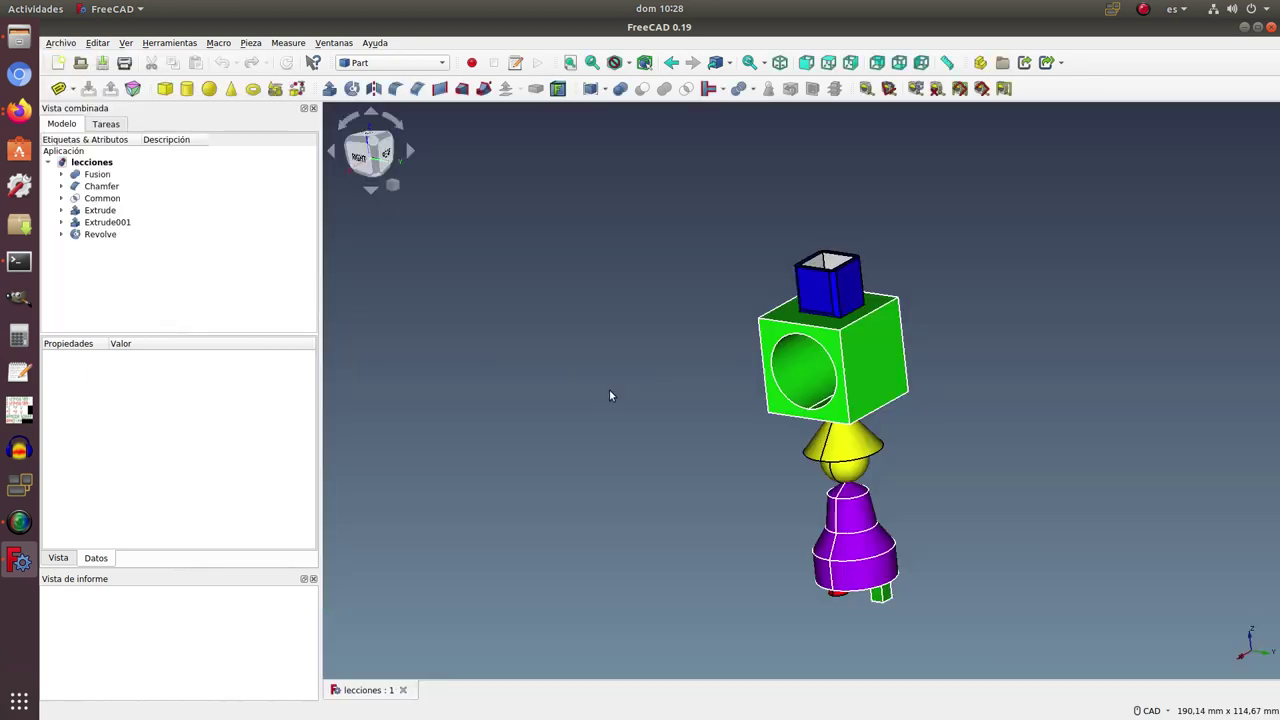
pyautogui.scroll(-1, 930, 325)
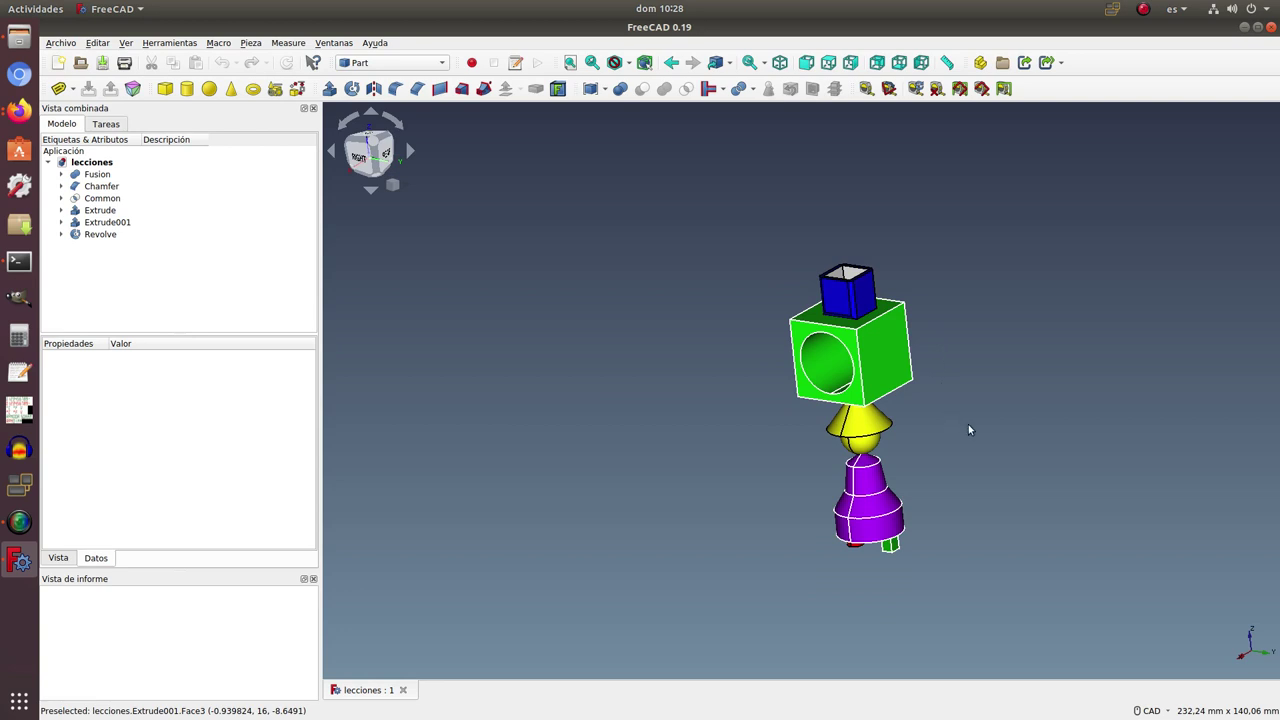
pyautogui.moveTo(986, 393); pyautogui.dragTo(1116, 364, button='middle')
pyautogui.scroll(1, 1008, 421)
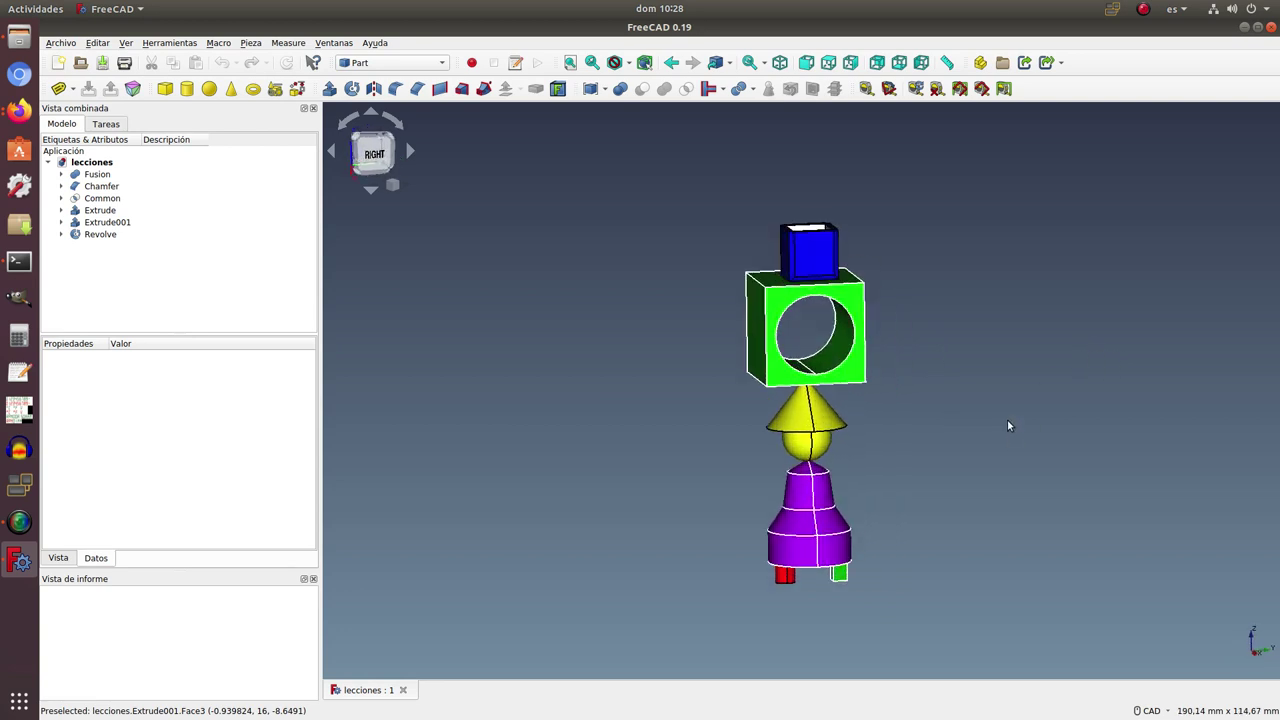
pyautogui.scroll(1, 1007, 420)
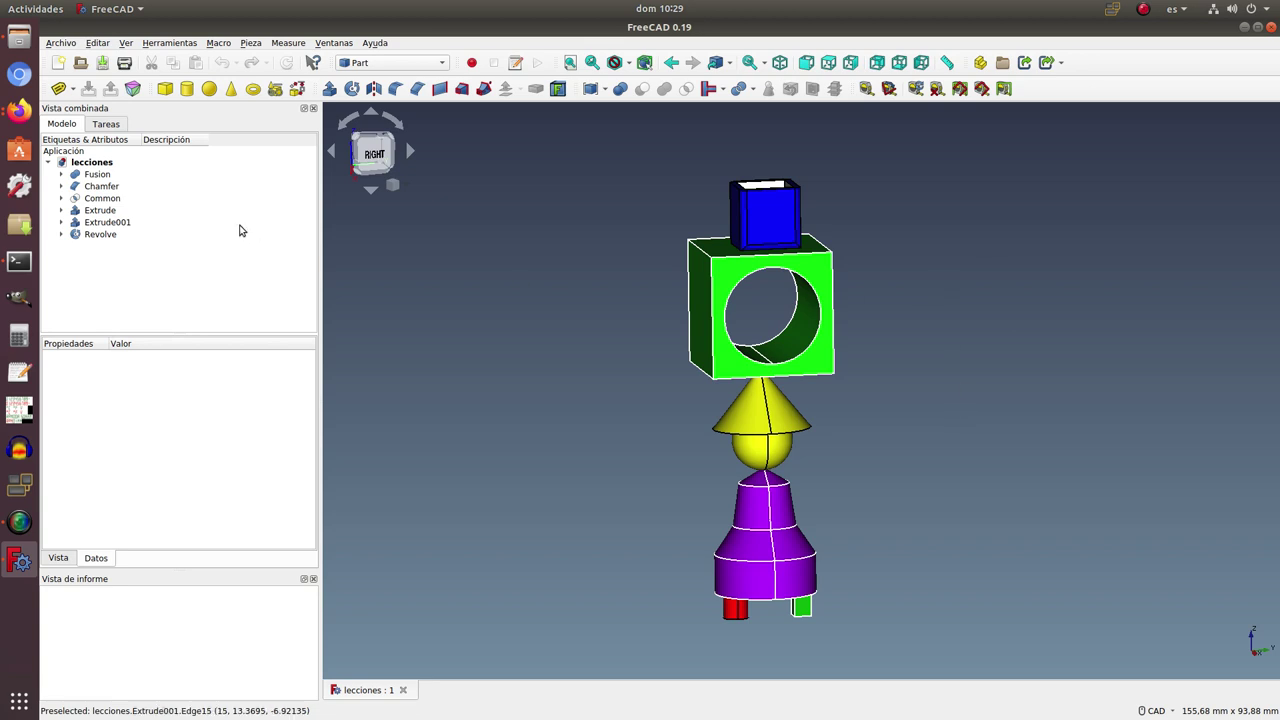
pyautogui.click(115, 177)
pyautogui.press('space')
pyautogui.press('space')
pyautogui.click(97, 185)
pyautogui.press('space')
pyautogui.press('space')
pyautogui.click(90, 176)
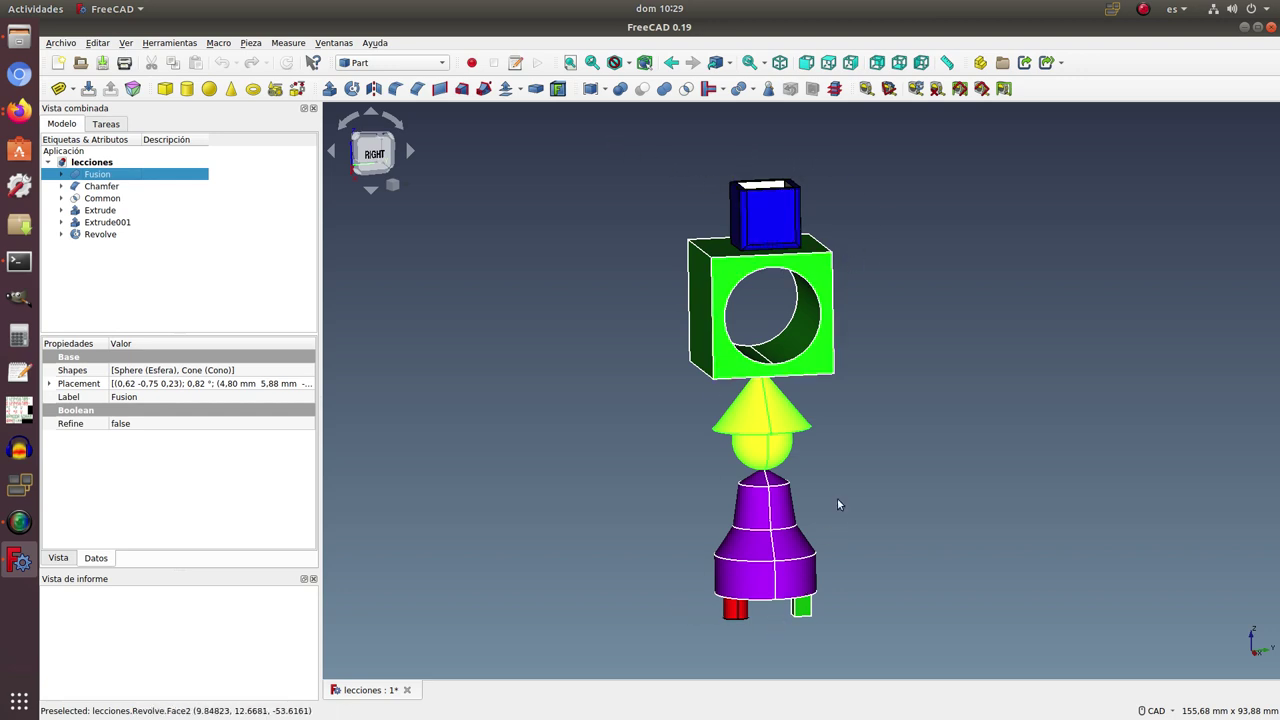
pyautogui.click(948, 472)
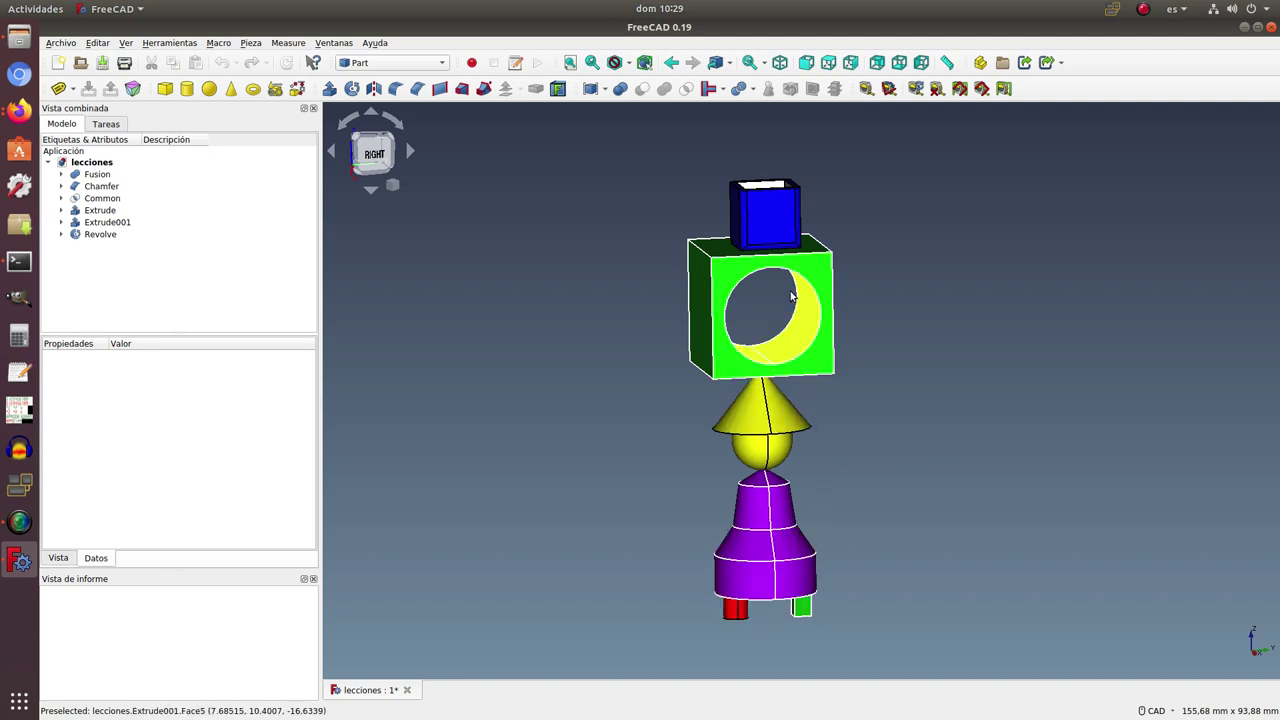
pyautogui.moveTo(915, 528); pyautogui.dragTo(896, 482, button='middle')
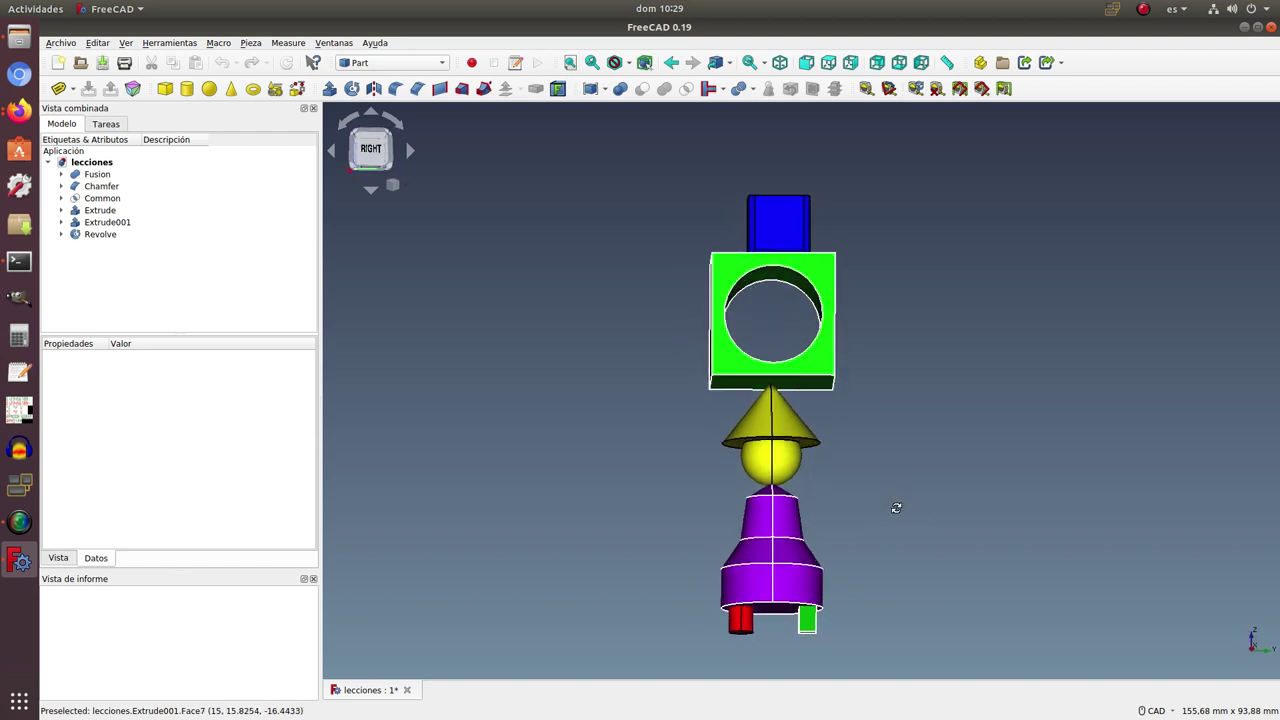
pyautogui.click(828, 318)
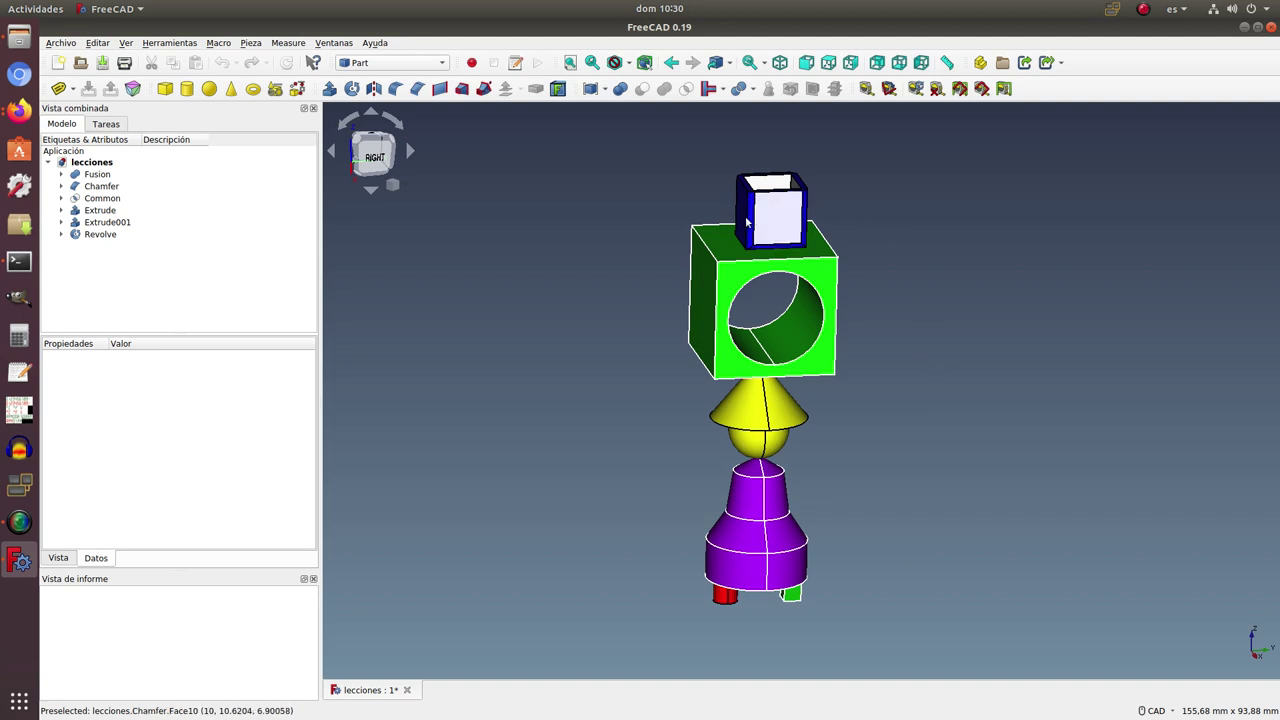
pyautogui.moveTo(919, 511); pyautogui.dragTo(1026, 505, button='middle')
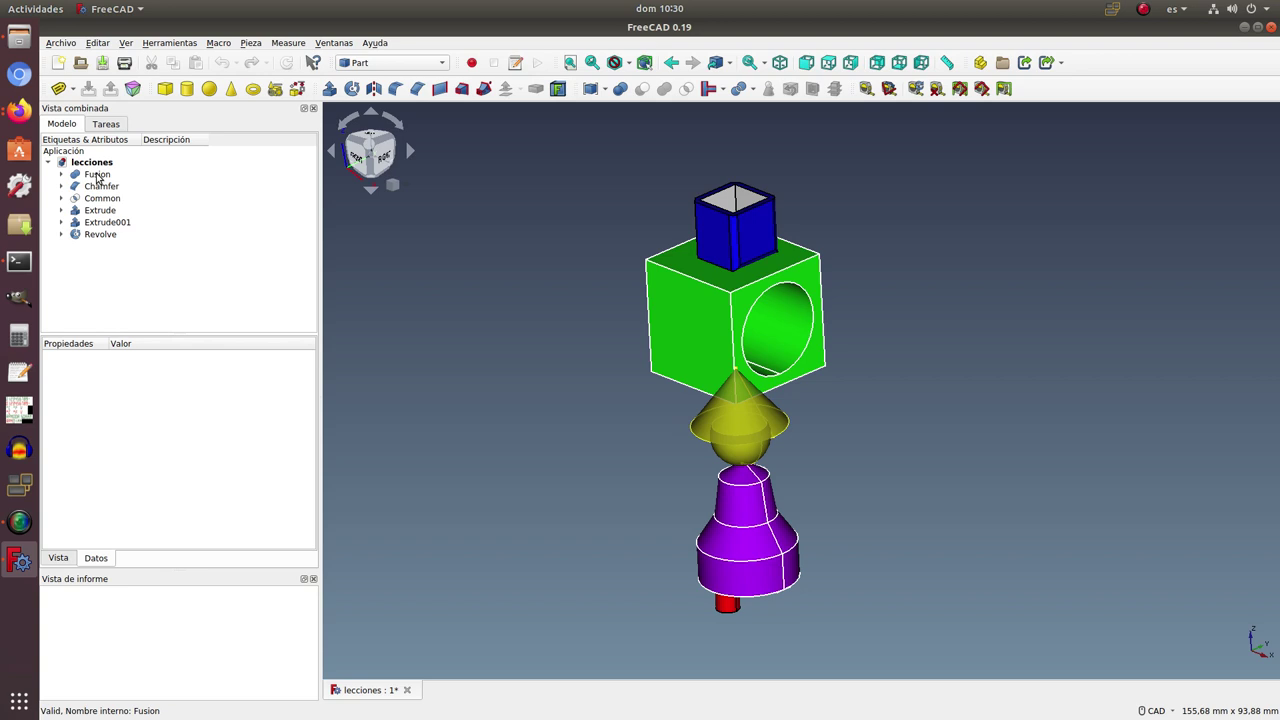
# - Select Fusion in the model tree to show its properties in the Datos panel
pyautogui.click(98, 176)
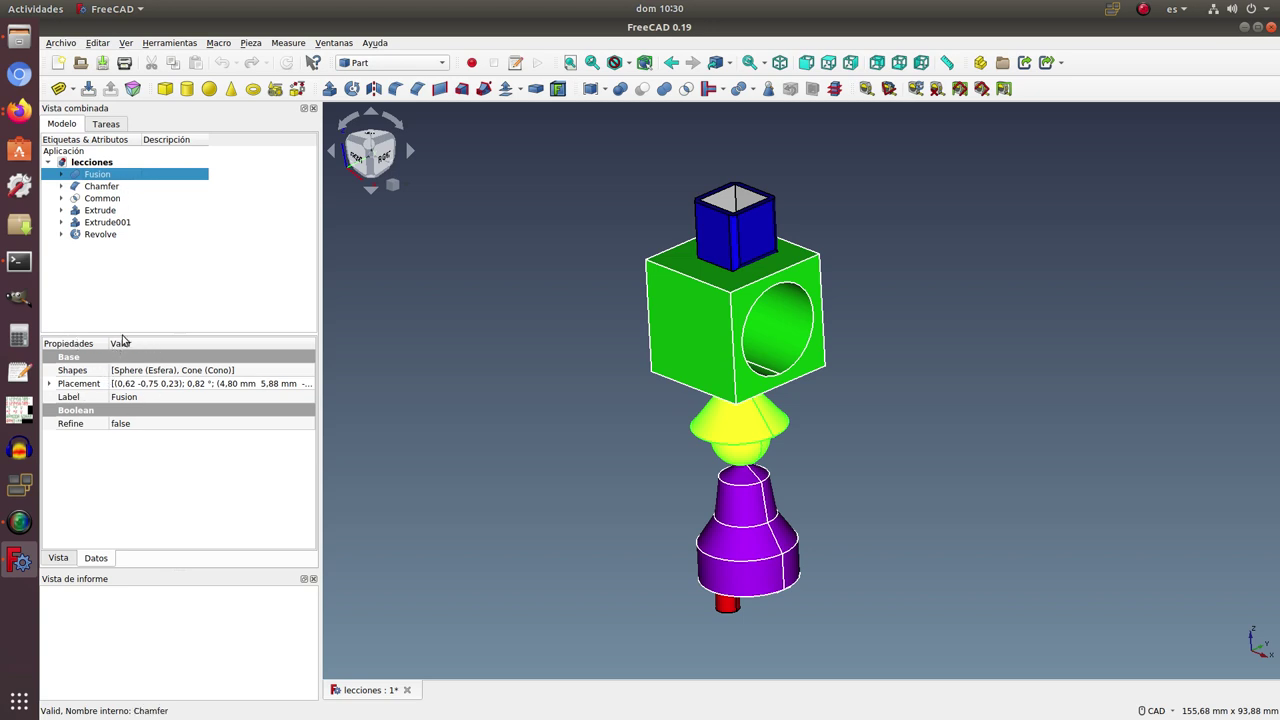
# - Set Fusion's Shape Color to yellow (#ffff00), then deselect it
pyautogui.click(61, 560)
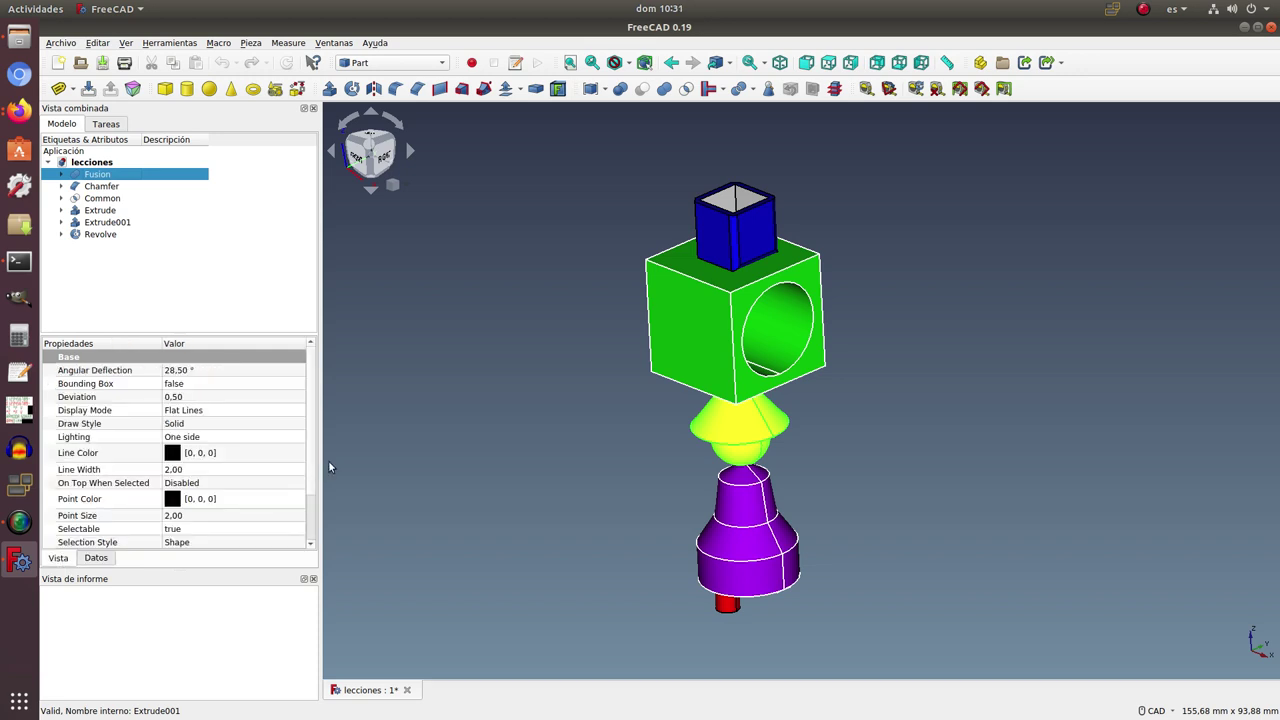
pyautogui.scroll(-2, 312, 450)
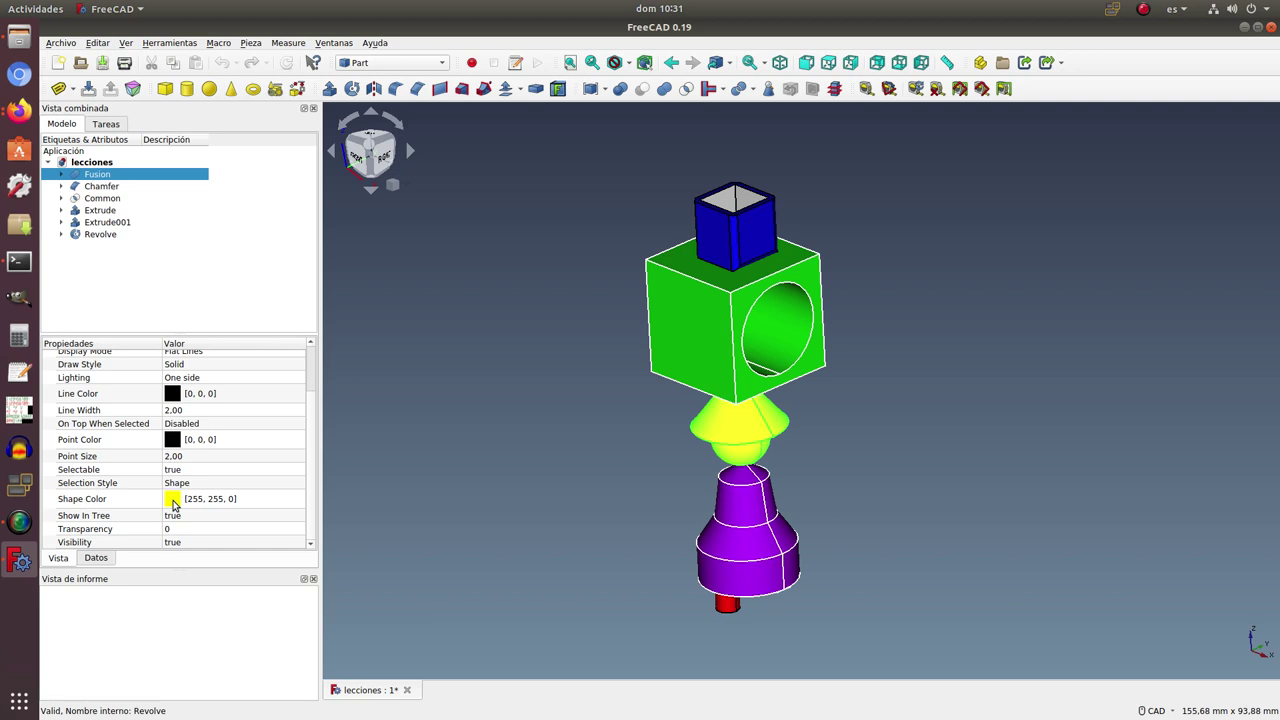
pyautogui.click(173, 503)
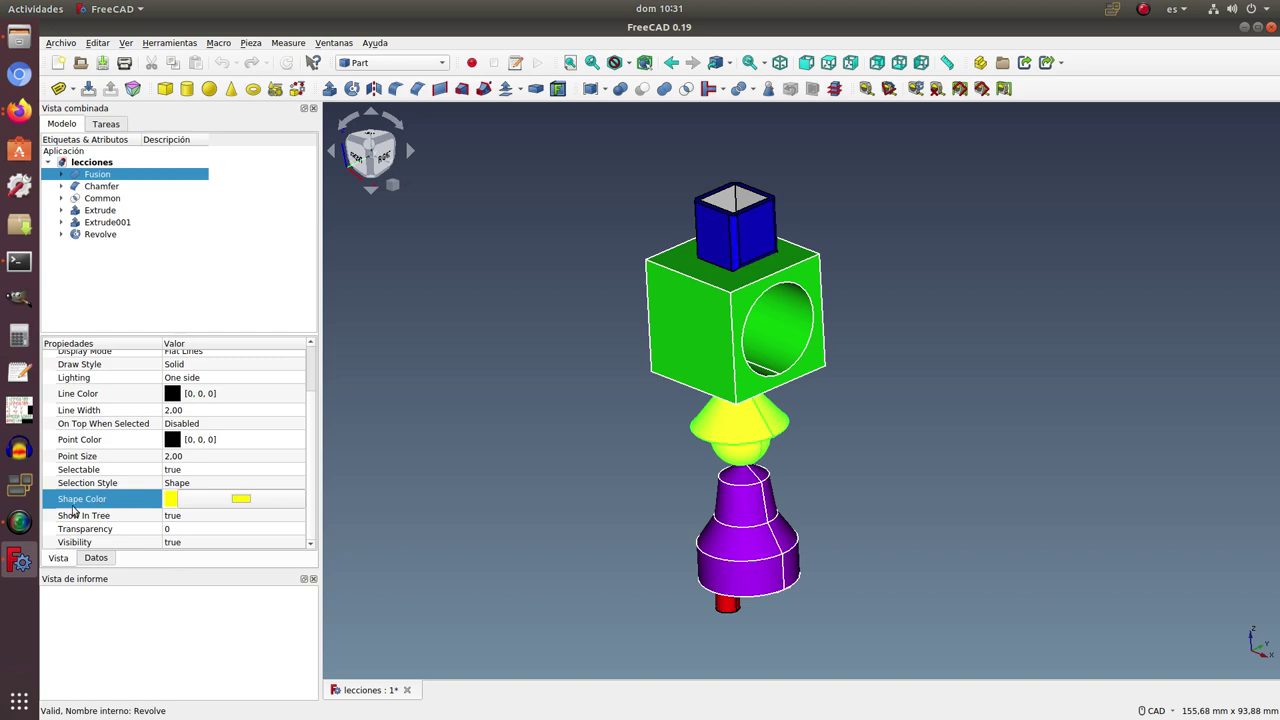
pyautogui.click(240, 502)
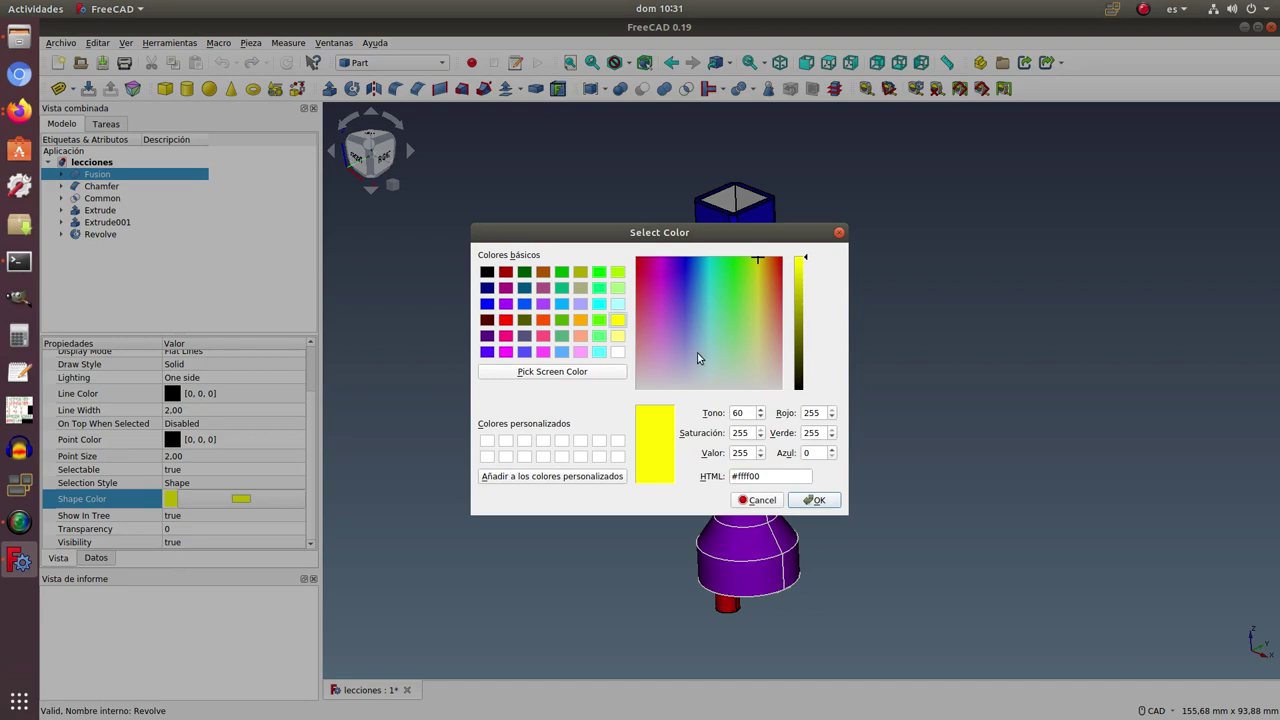
pyautogui.click(834, 499)
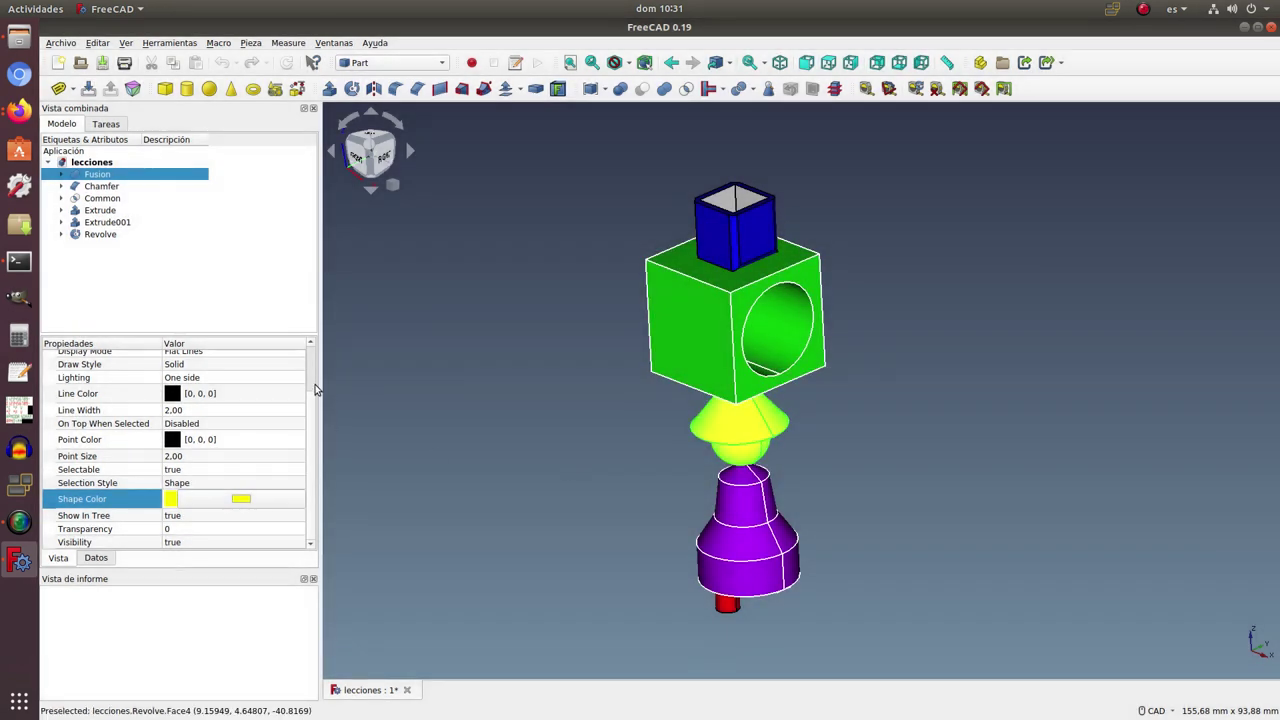
pyautogui.click(548, 382)
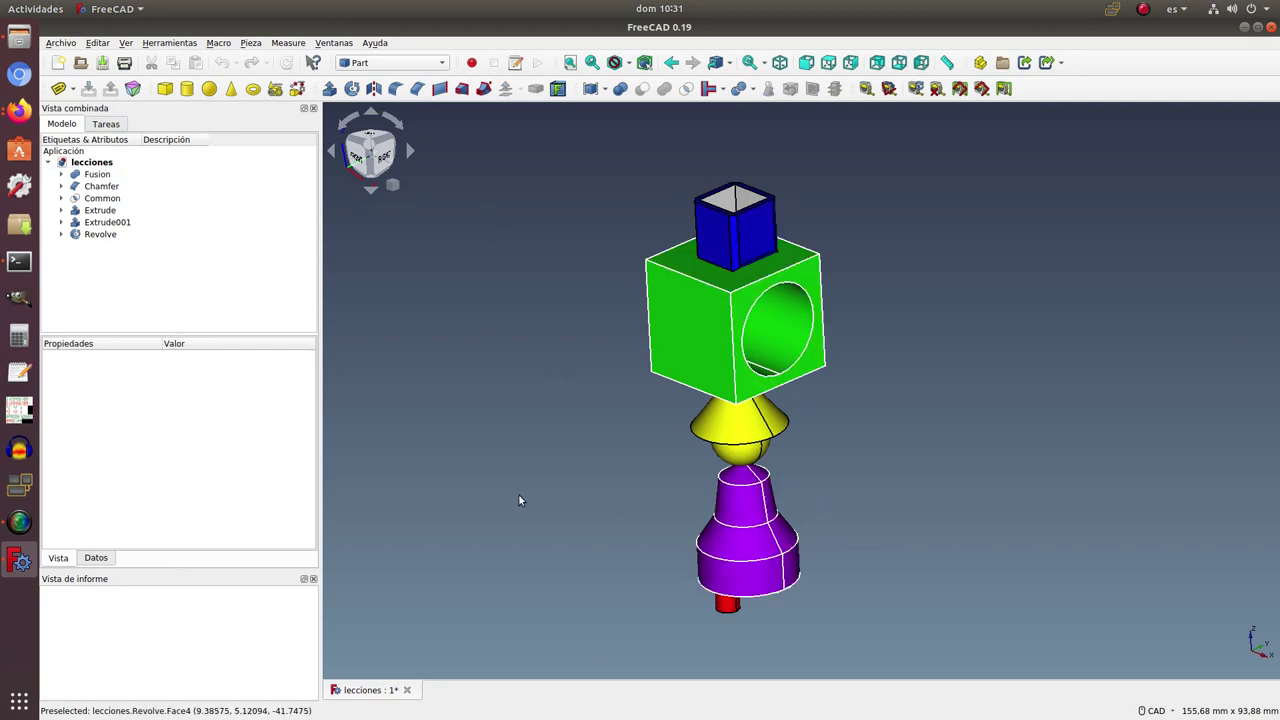
pyautogui.moveTo(563, 525)
pyautogui.mouseDown(button='middle')
pyautogui.moveTo(671, 449)
pyautogui.moveTo(541, 495)
pyautogui.mouseUp(button='middle')
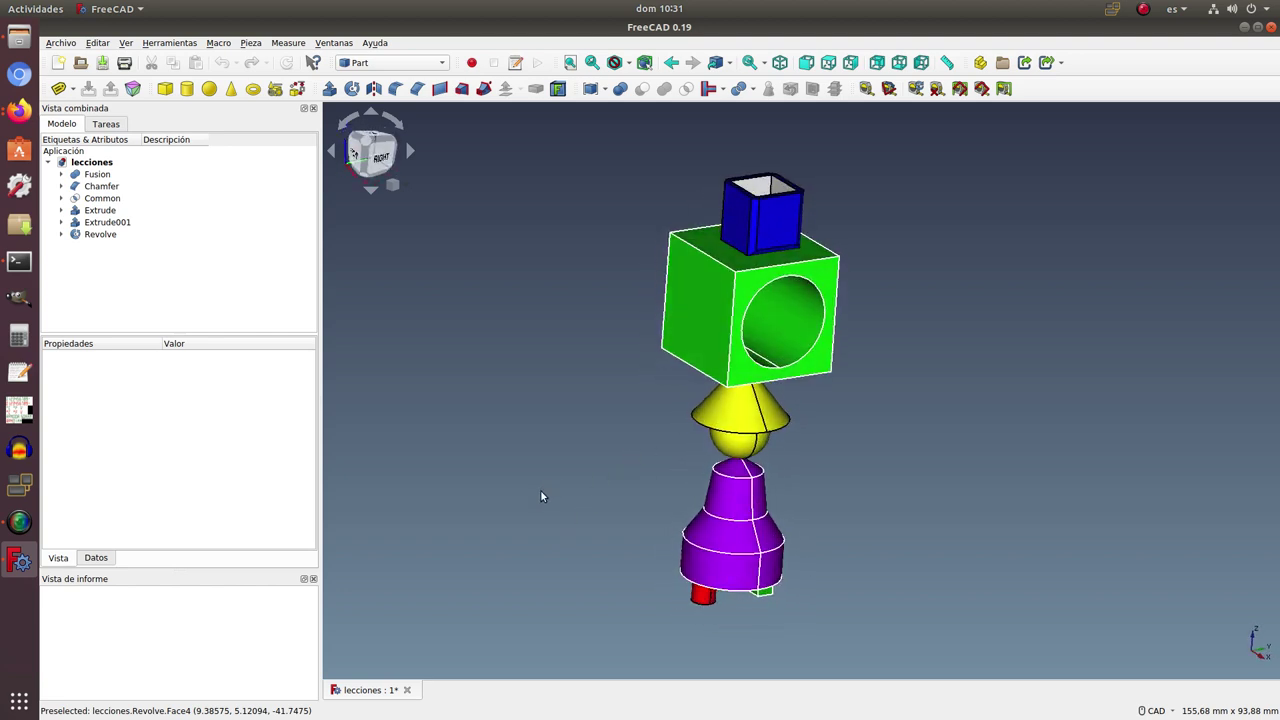
# - Select the Fusion solid in the tree and open its context menu
pyautogui.click(106, 177)
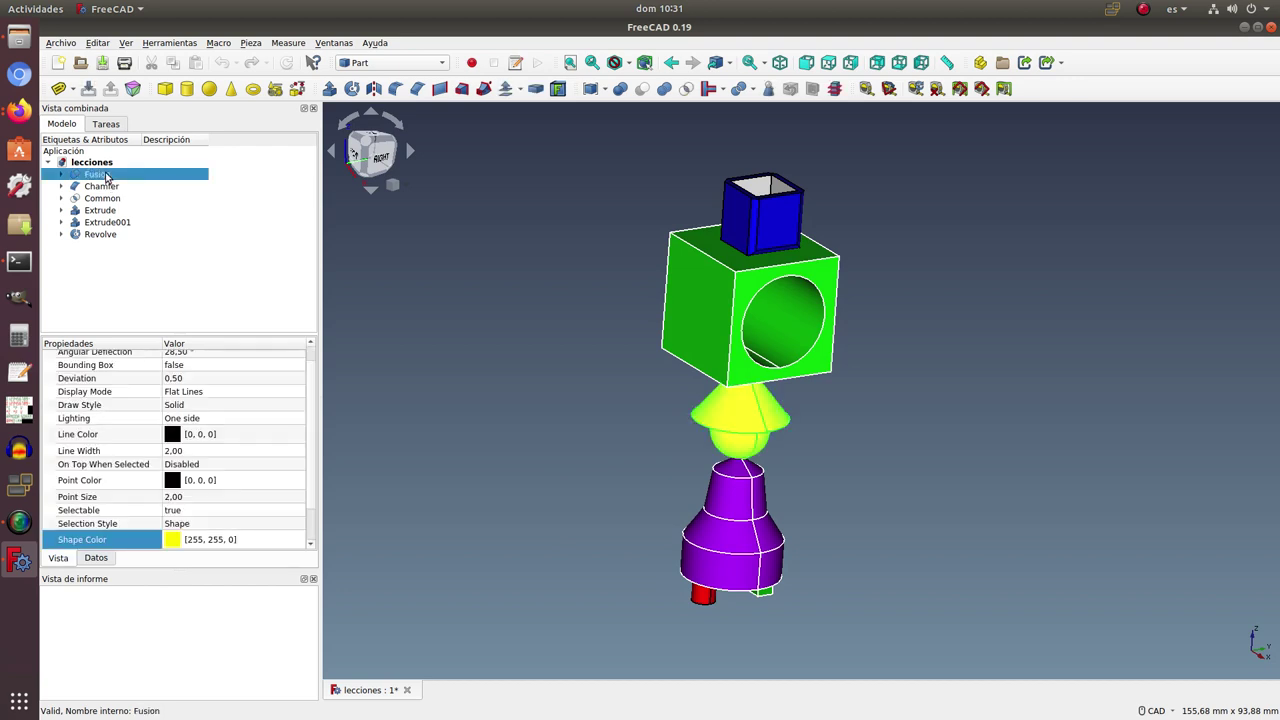
pyautogui.rightClick(107, 178)
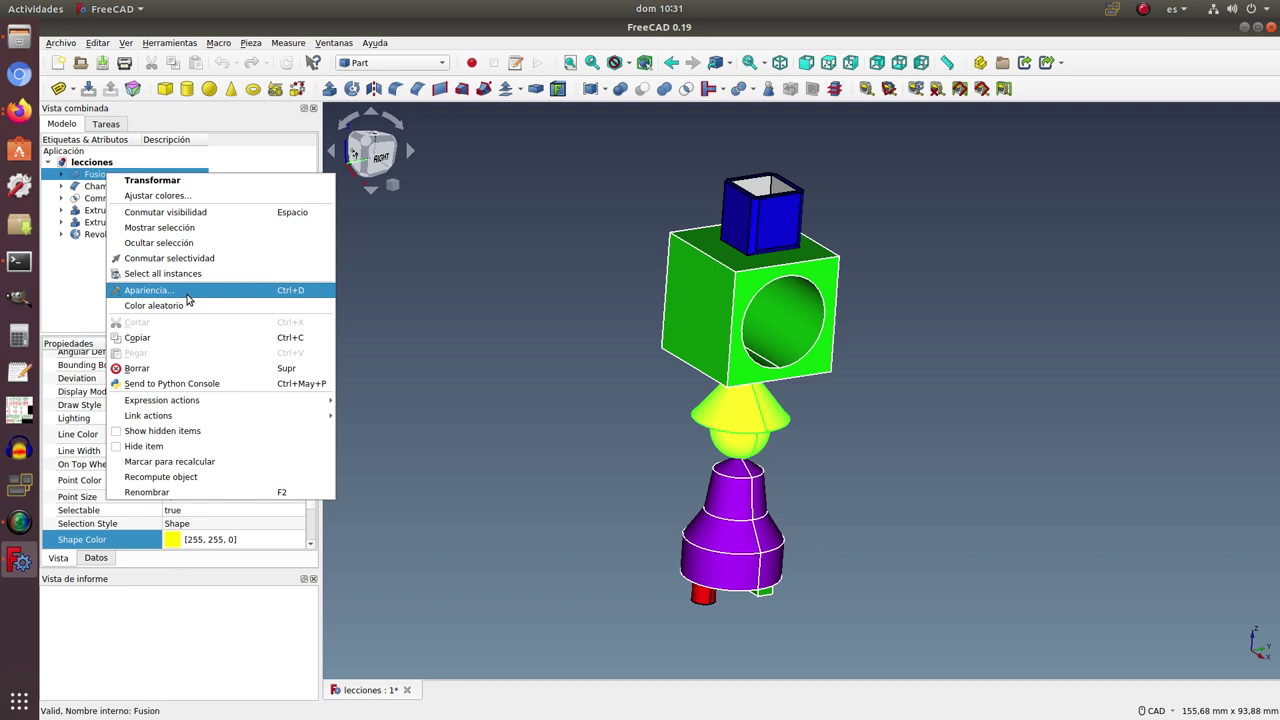
# - Apply the Oro material through Apariencia, turning Fusion gold [102, 70, 0]
pyautogui.click(187, 296)
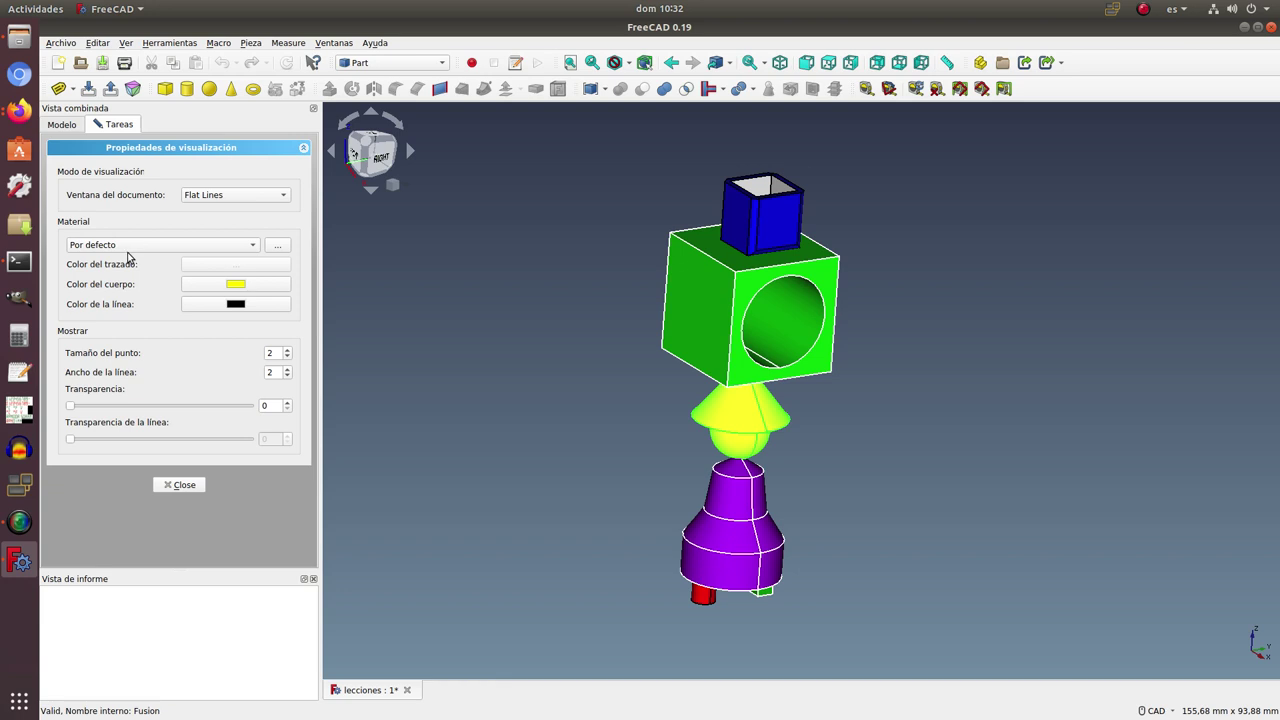
pyautogui.click(128, 250)
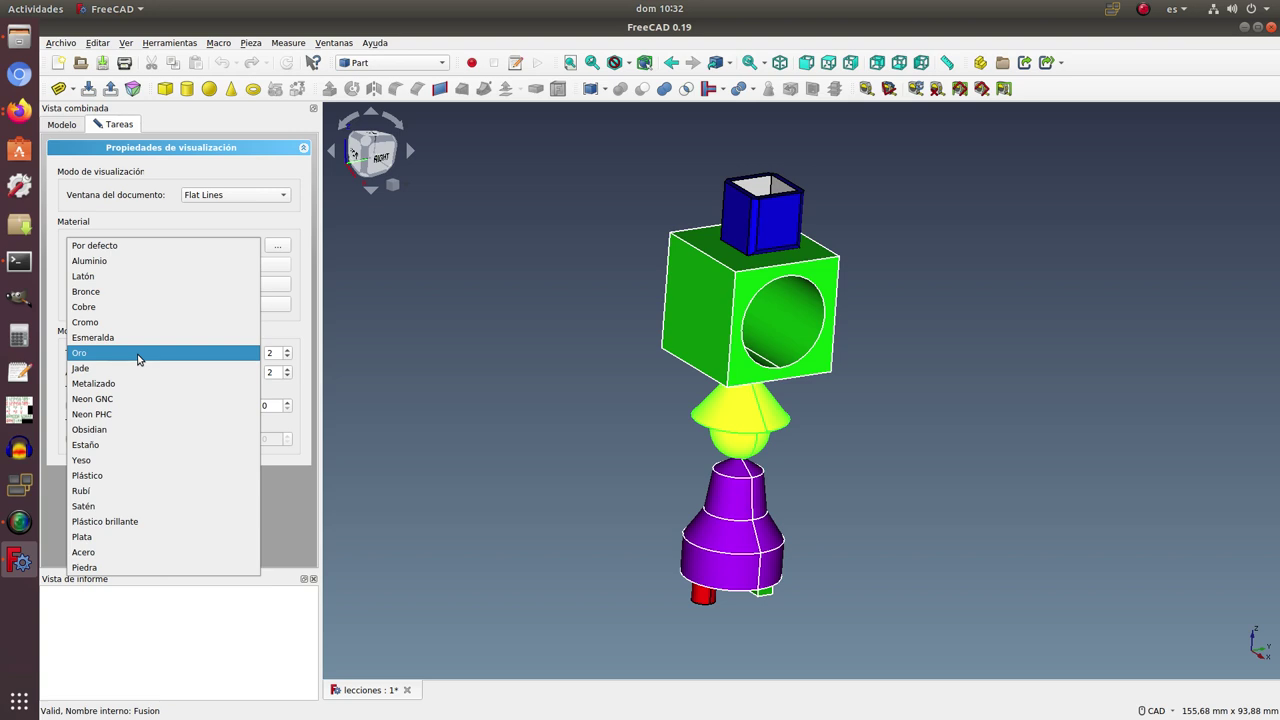
pyautogui.click(138, 359)
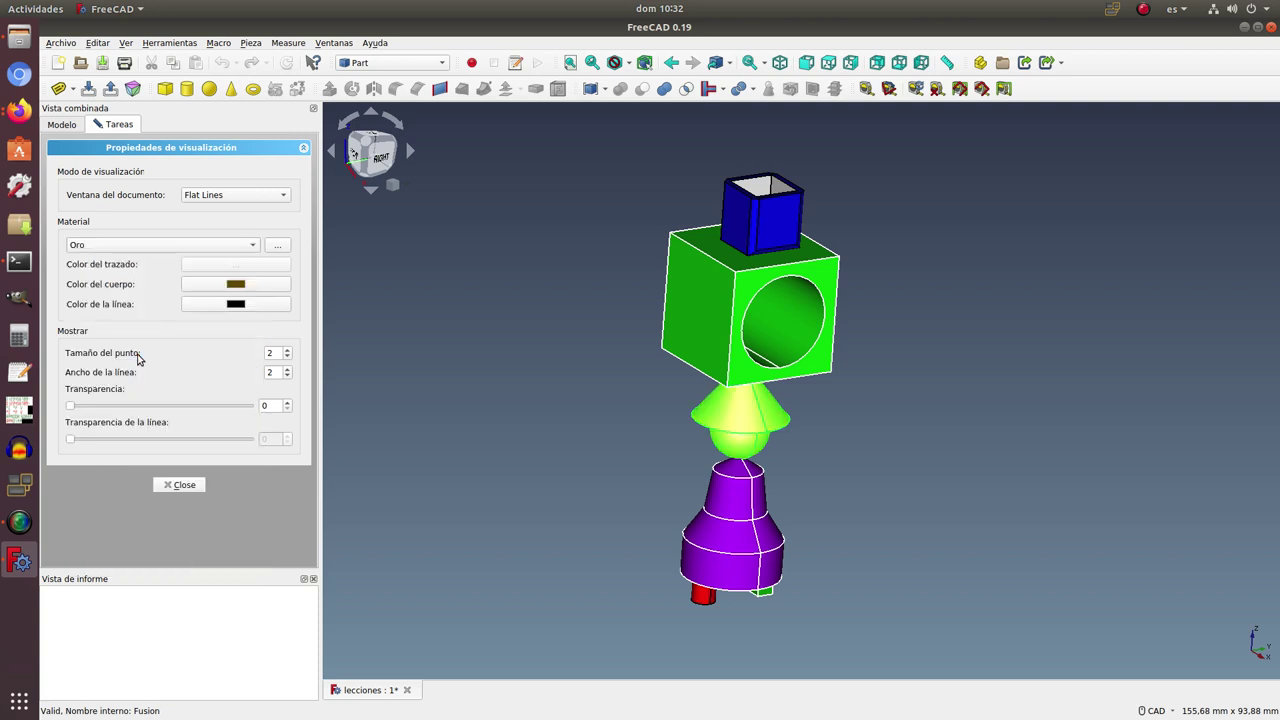
pyautogui.click(167, 484)
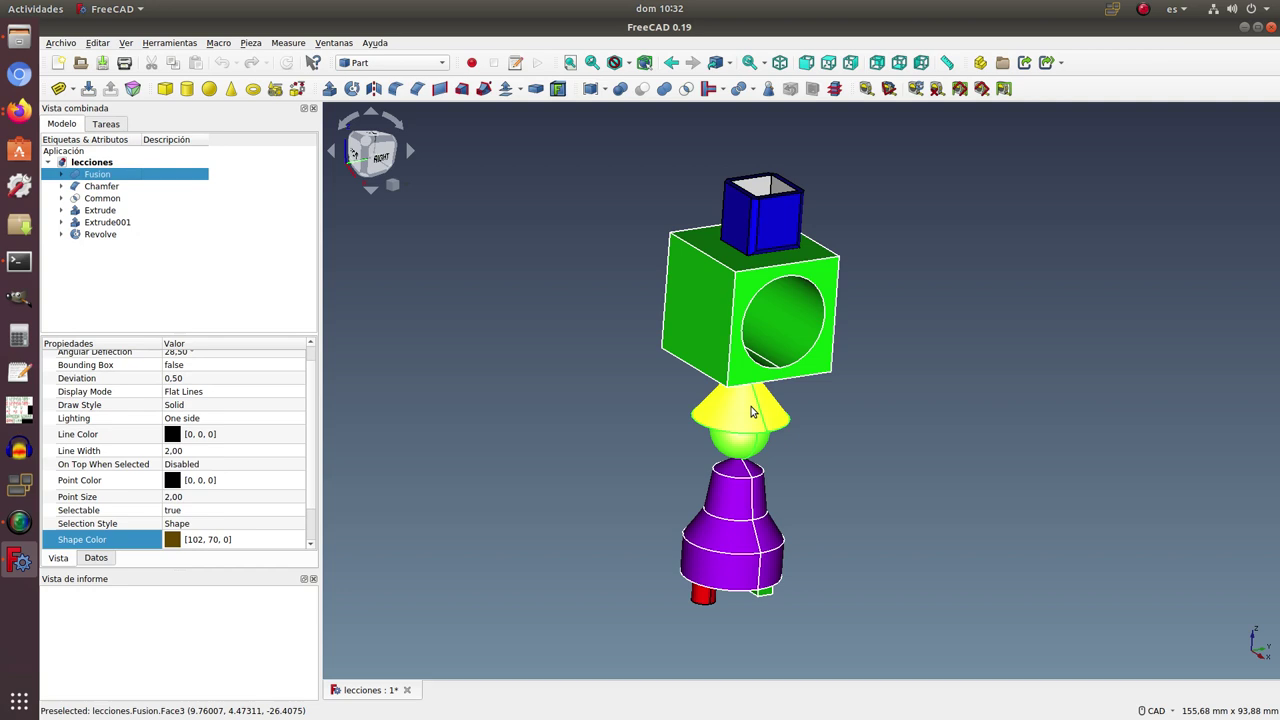
pyautogui.click(477, 300)
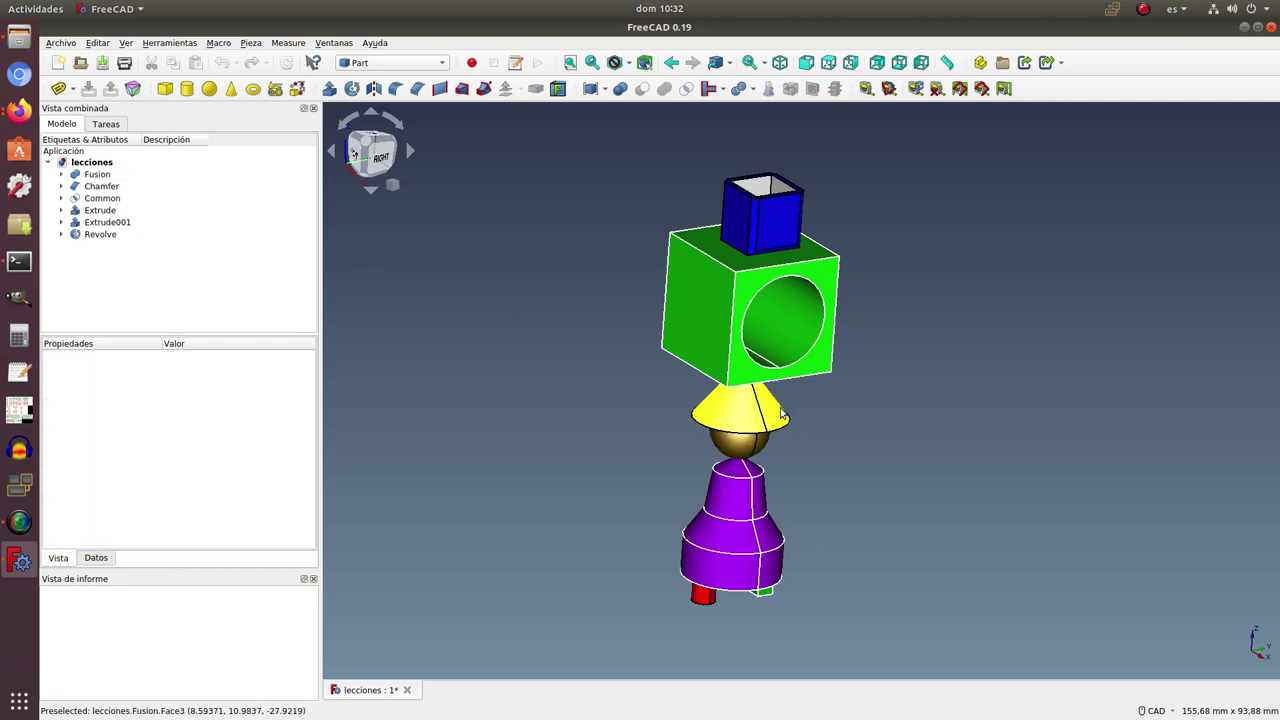
pyautogui.scroll(5, 782, 414)
pyautogui.moveTo(823, 451)
pyautogui.mouseDown(button='middle')
pyautogui.moveTo(786, 363)
pyautogui.moveTo(738, 443)
pyautogui.moveTo(750, 470)
pyautogui.moveTo(852, 445)
pyautogui.moveTo(831, 463)
pyautogui.mouseUp(button='middle')
pyautogui.scroll(-4, 822, 460)
pyautogui.scroll(-1, 822, 460)
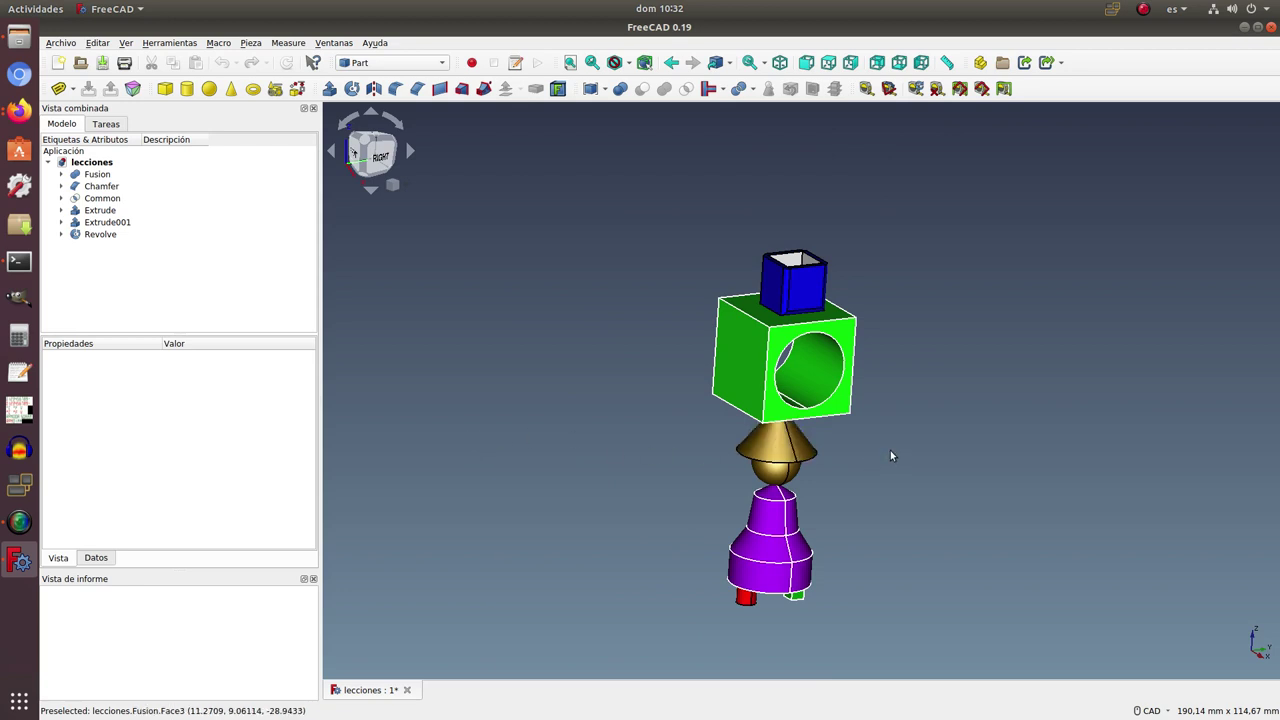
pyautogui.scroll(1, 891, 455)
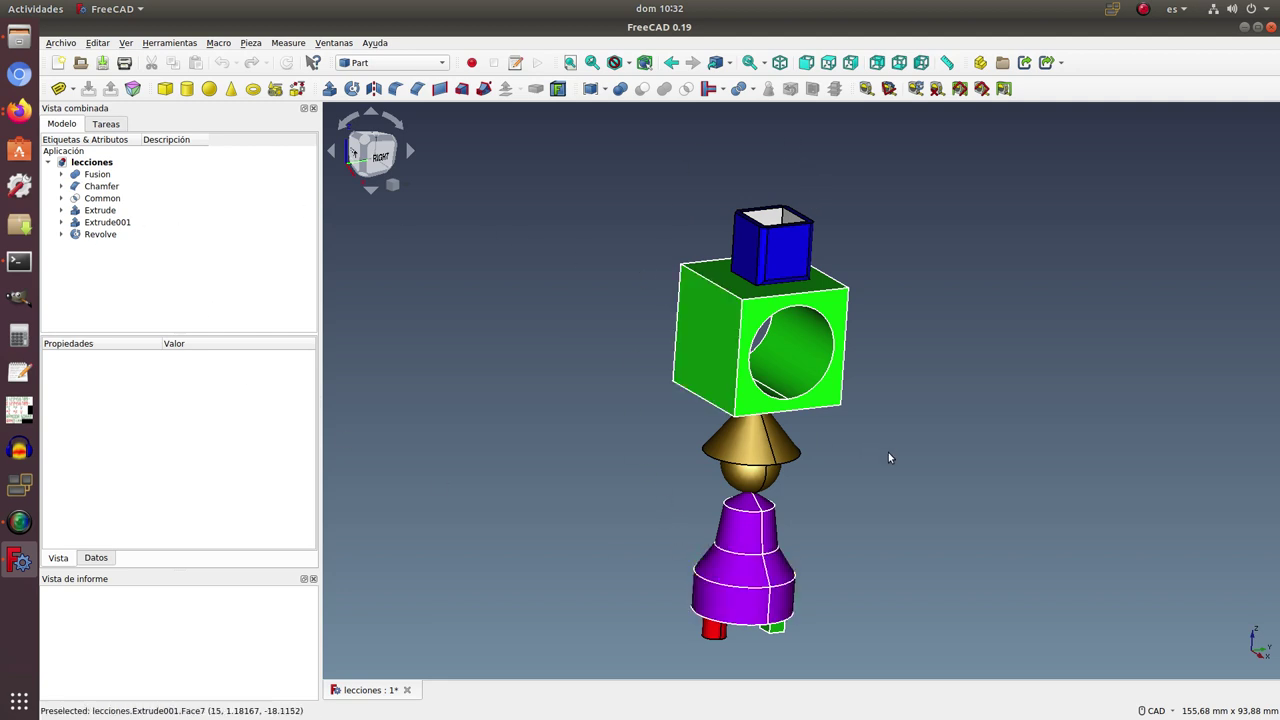
pyautogui.scroll(1, 888, 452)
pyautogui.scroll(1, 888, 452)
pyautogui.scroll(-1, 889, 455)
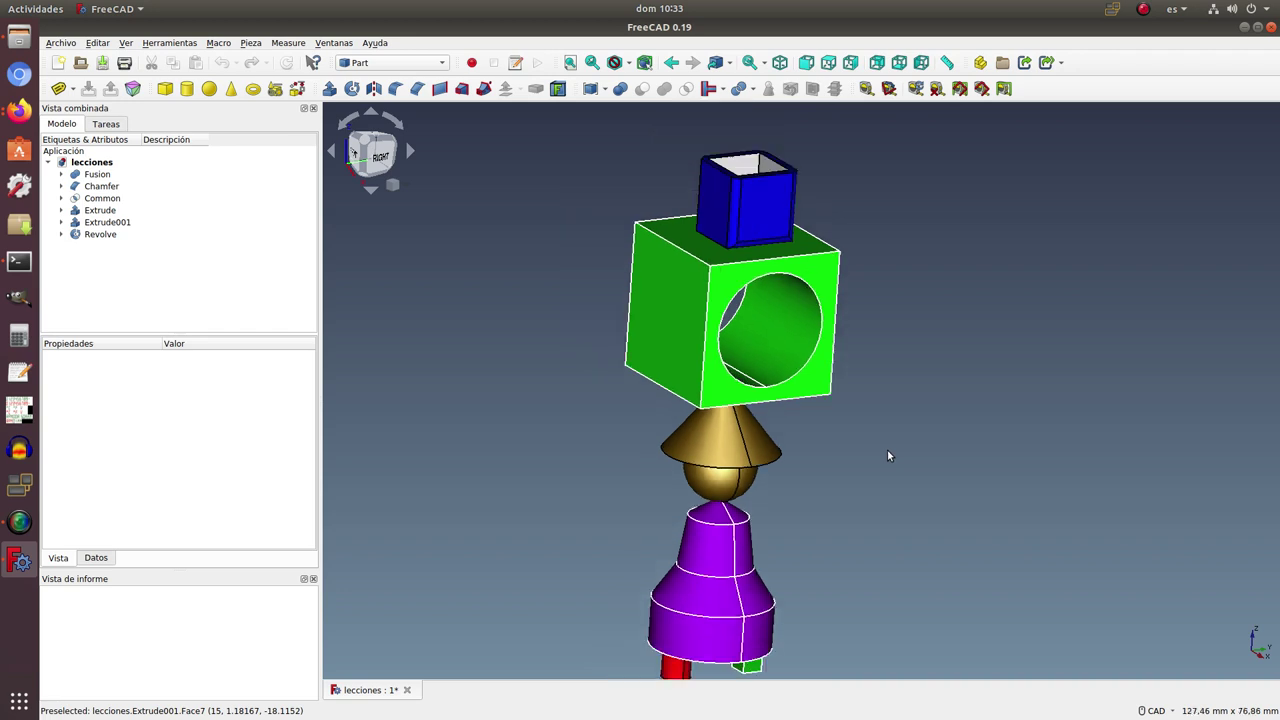
pyautogui.scroll(-1, 887, 454)
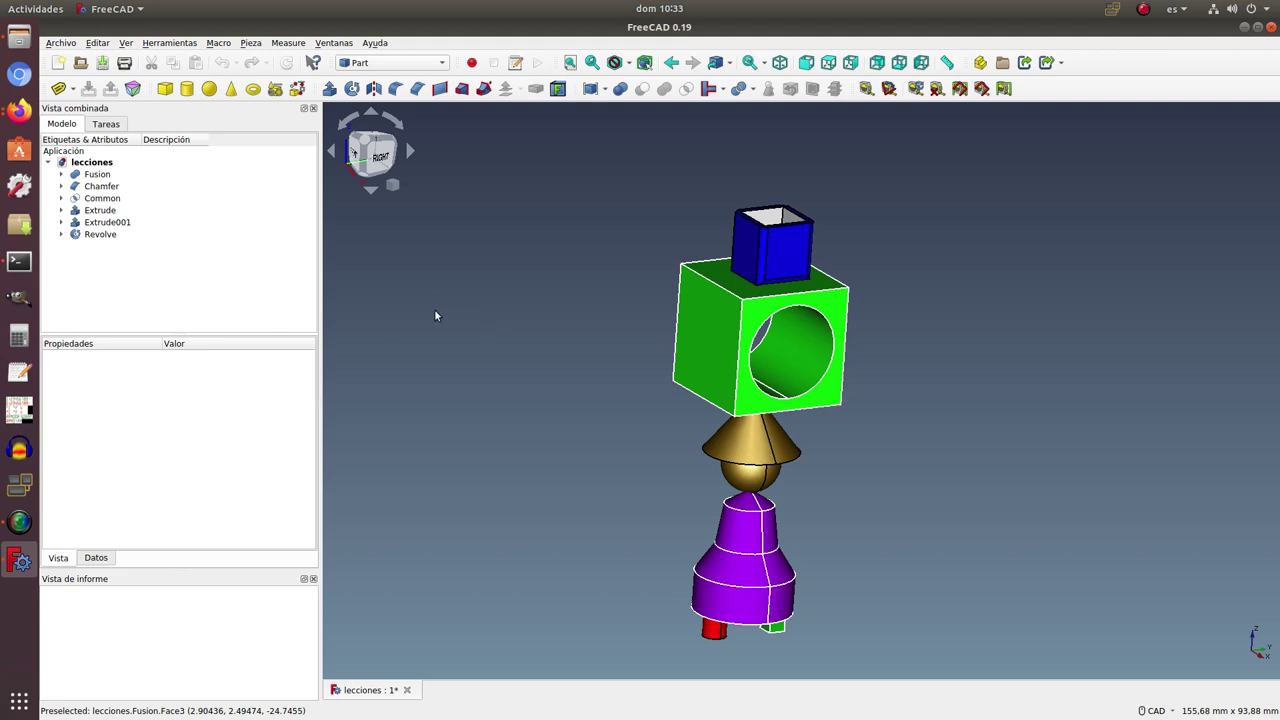
pyautogui.click(104, 178)
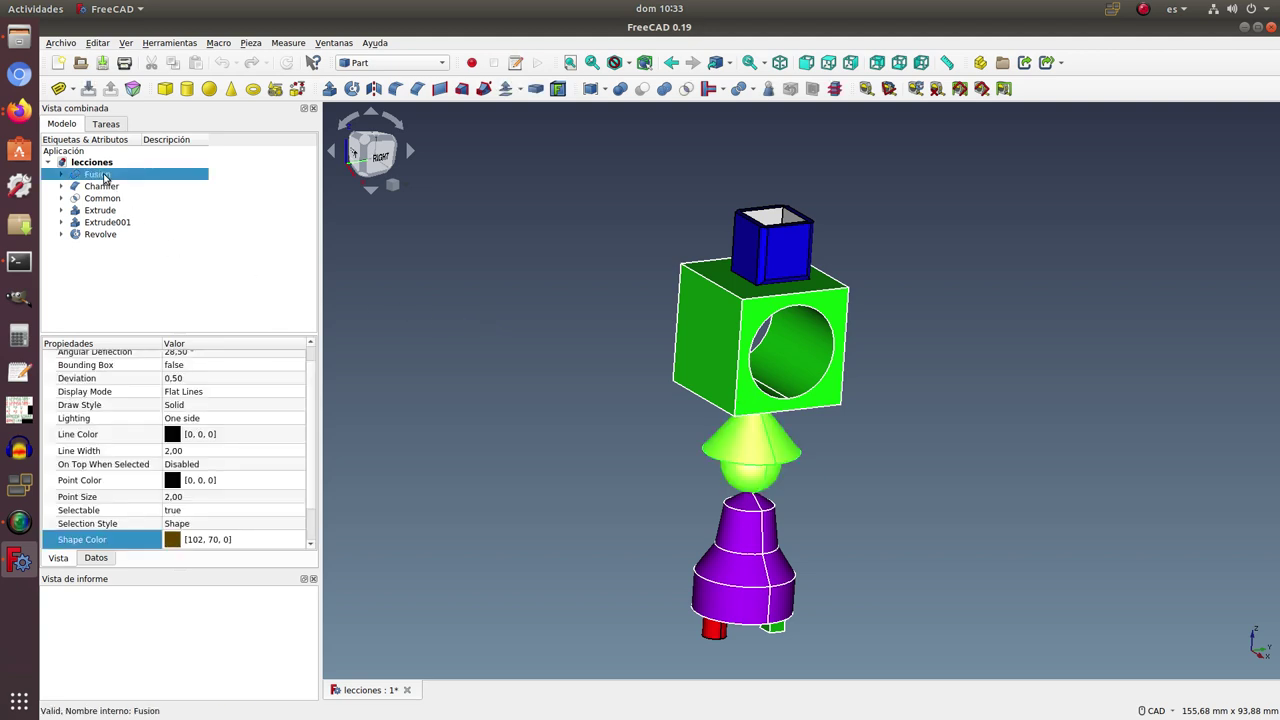
pyautogui.keyDown('shift'); pyautogui.click(113, 238); pyautogui.keyUp('shift')
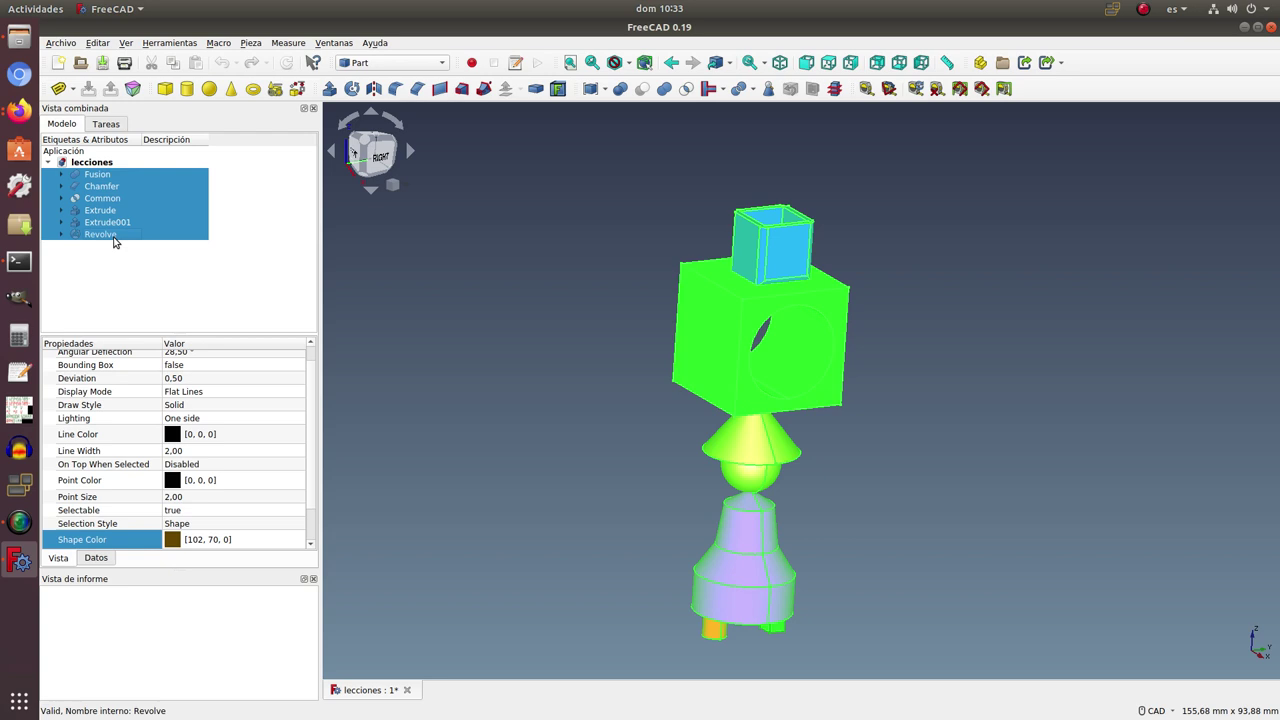
pyautogui.rightClick(115, 180)
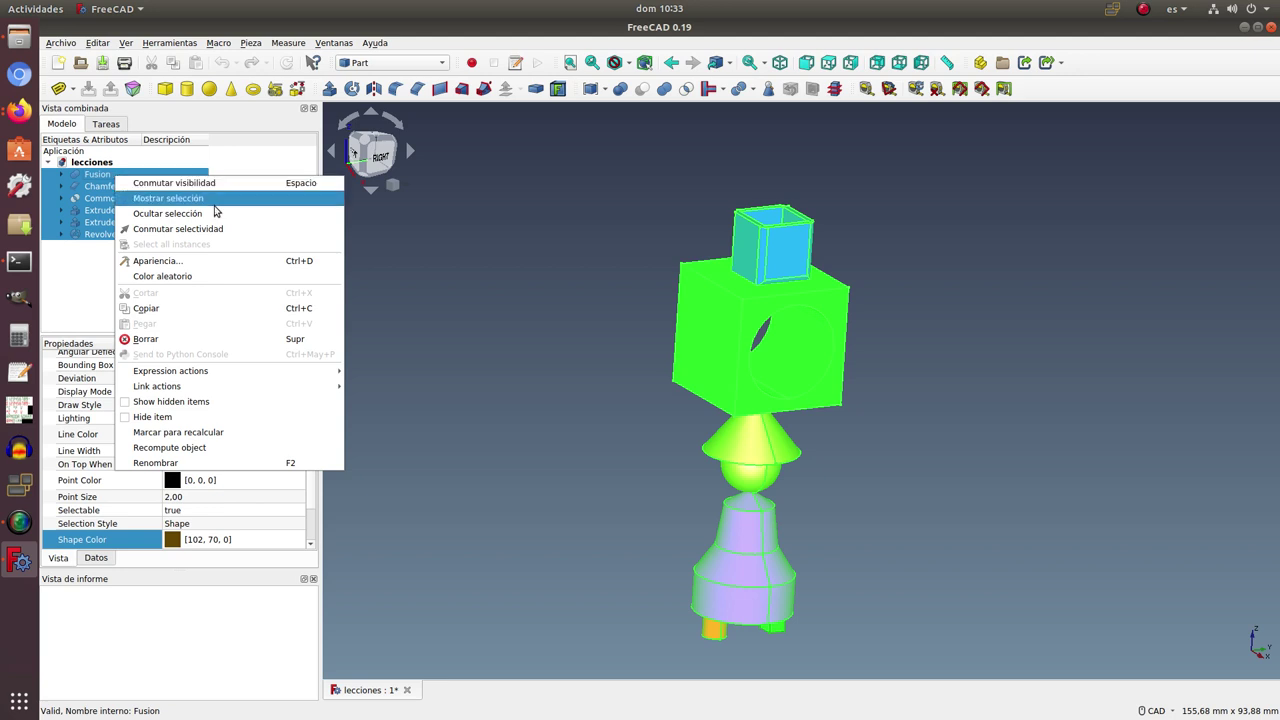
pyautogui.click(224, 285)
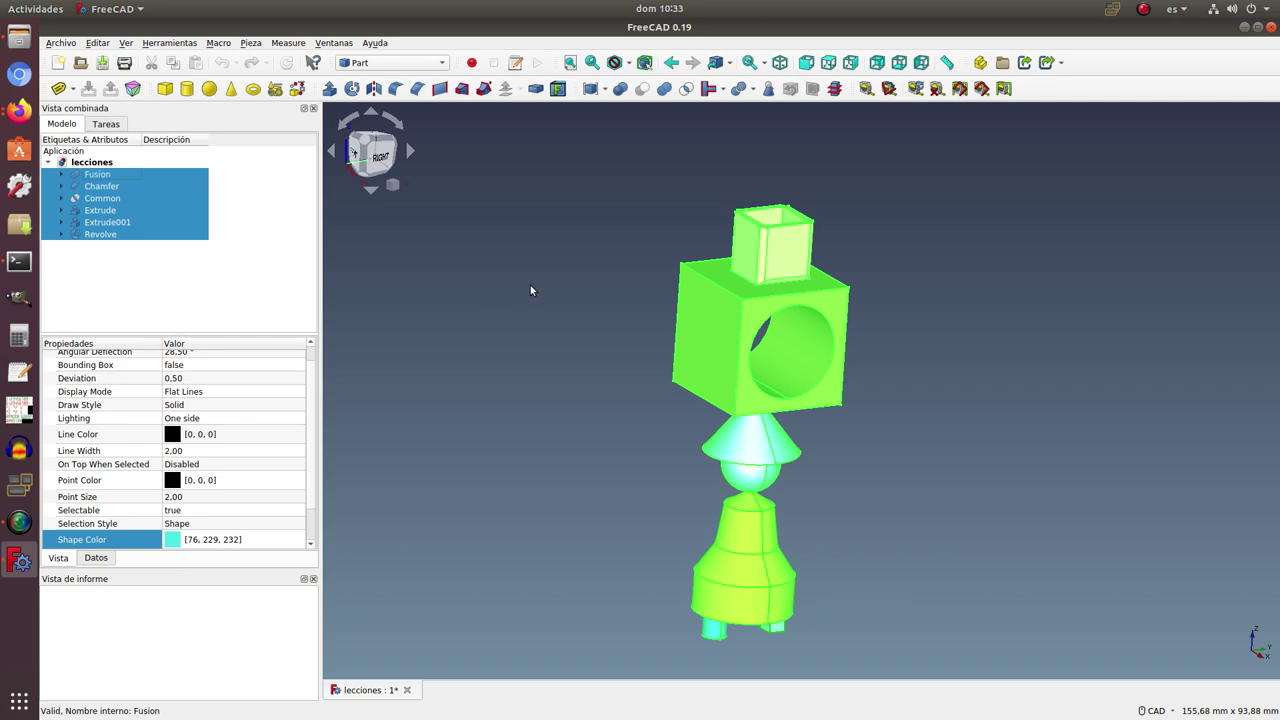
pyautogui.click(555, 335)
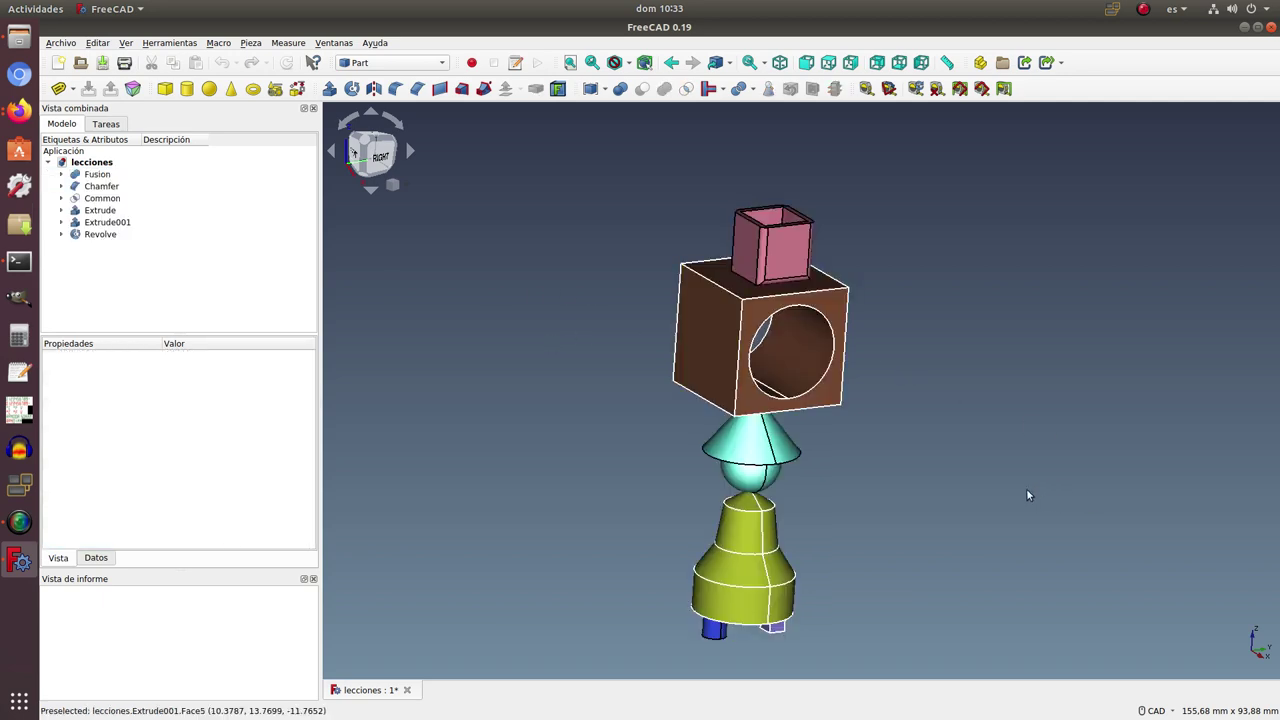
pyautogui.moveTo(931, 457)
pyautogui.mouseDown(button='middle')
pyautogui.moveTo(911, 446)
pyautogui.moveTo(916, 490)
pyautogui.moveTo(850, 530)
pyautogui.moveTo(757, 549)
pyautogui.moveTo(945, 460)
pyautogui.moveTo(1014, 486)
pyautogui.moveTo(1006, 514)
pyautogui.moveTo(978, 518)
pyautogui.mouseUp(button='middle')
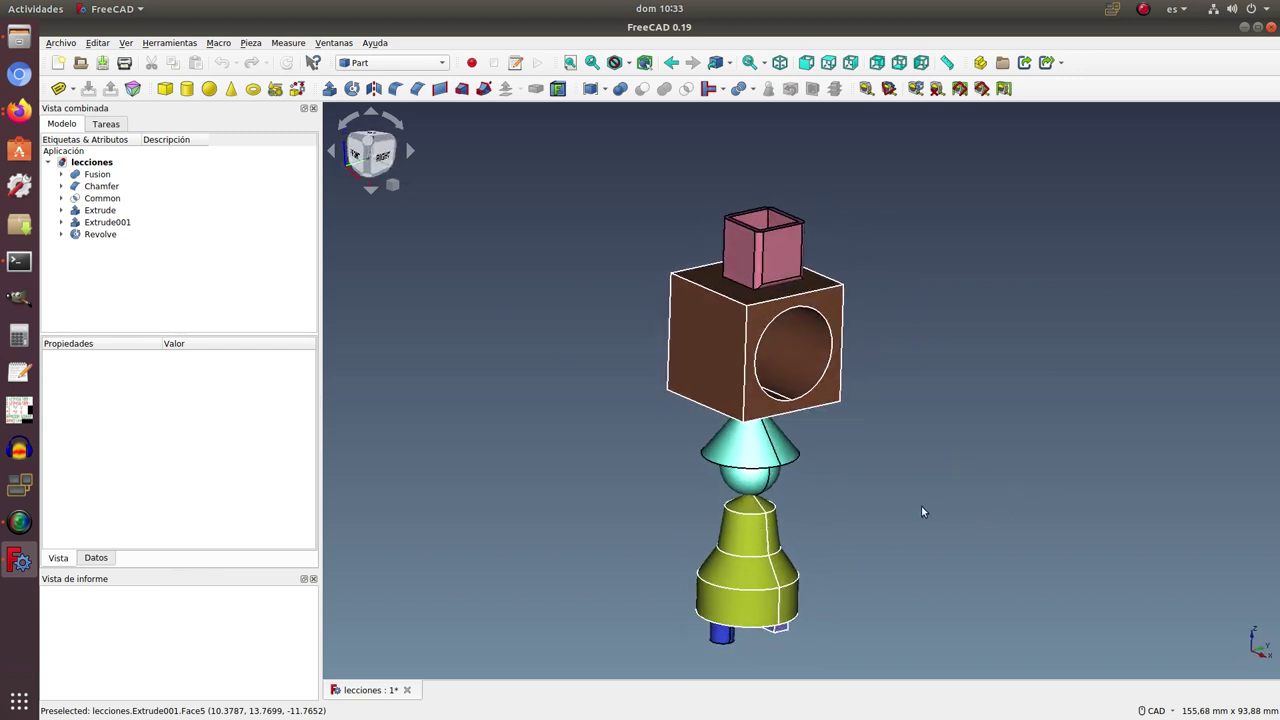
pyautogui.moveTo(915, 503)
pyautogui.mouseDown(button='middle')
pyautogui.moveTo(860, 541)
pyautogui.moveTo(834, 474)
pyautogui.moveTo(864, 552)
pyautogui.mouseUp(button='middle')
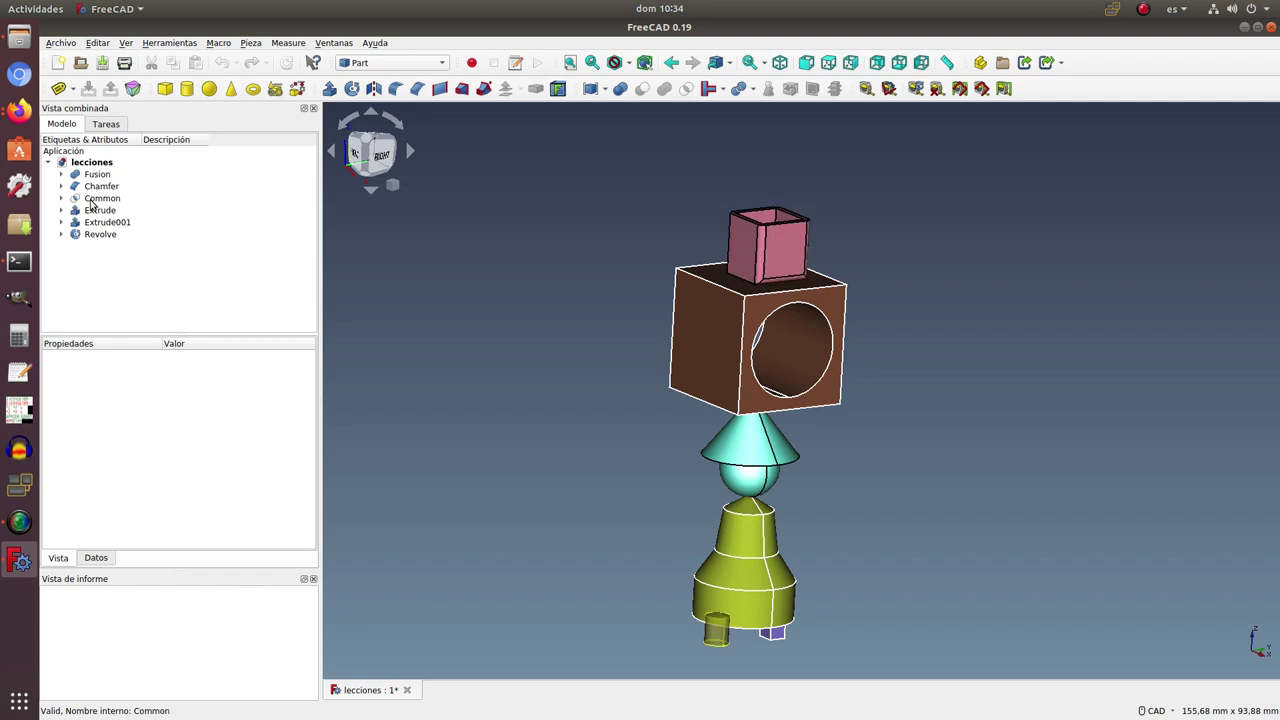
pyautogui.click(100, 186)
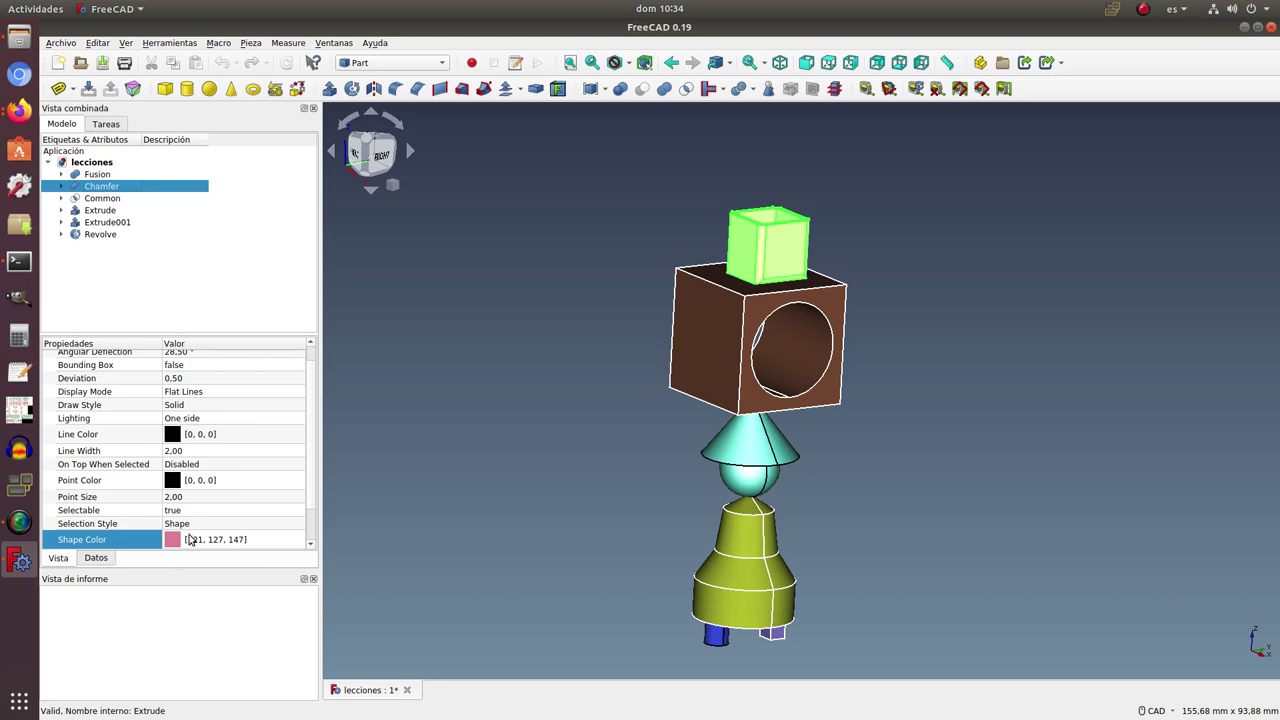
pyautogui.click(178, 542)
pyautogui.click(240, 539)
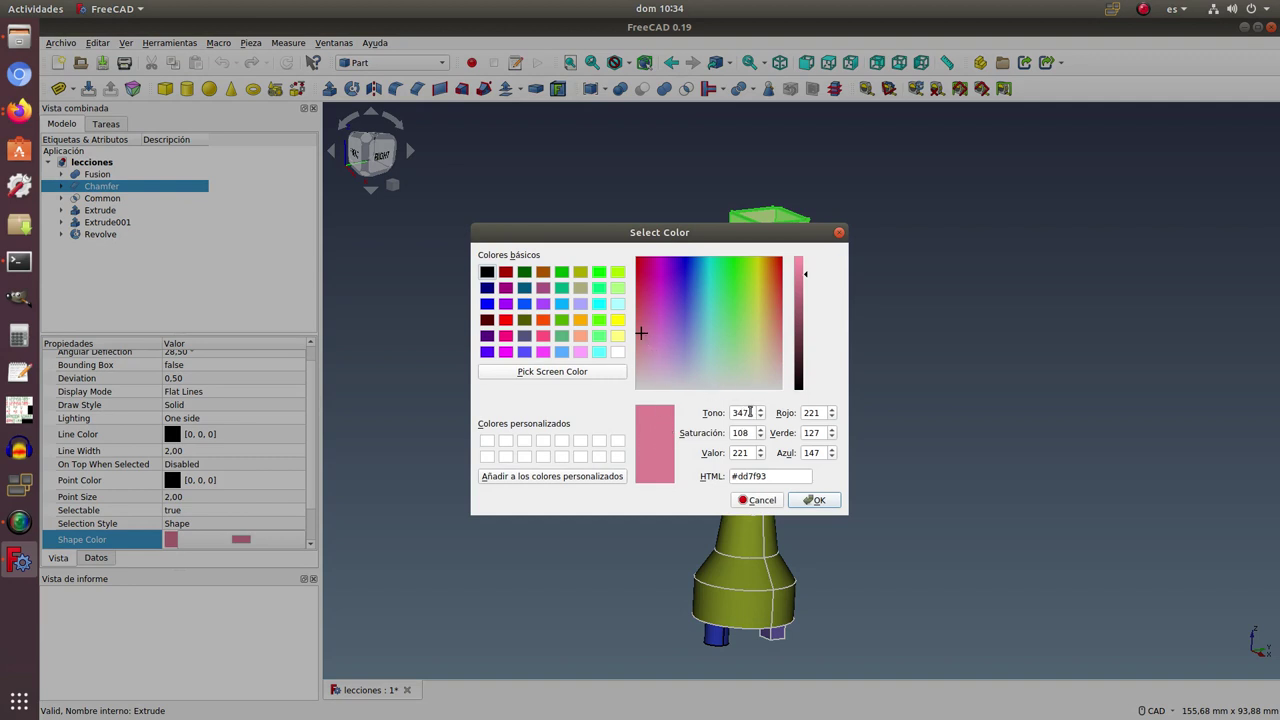
pyautogui.click(767, 502)
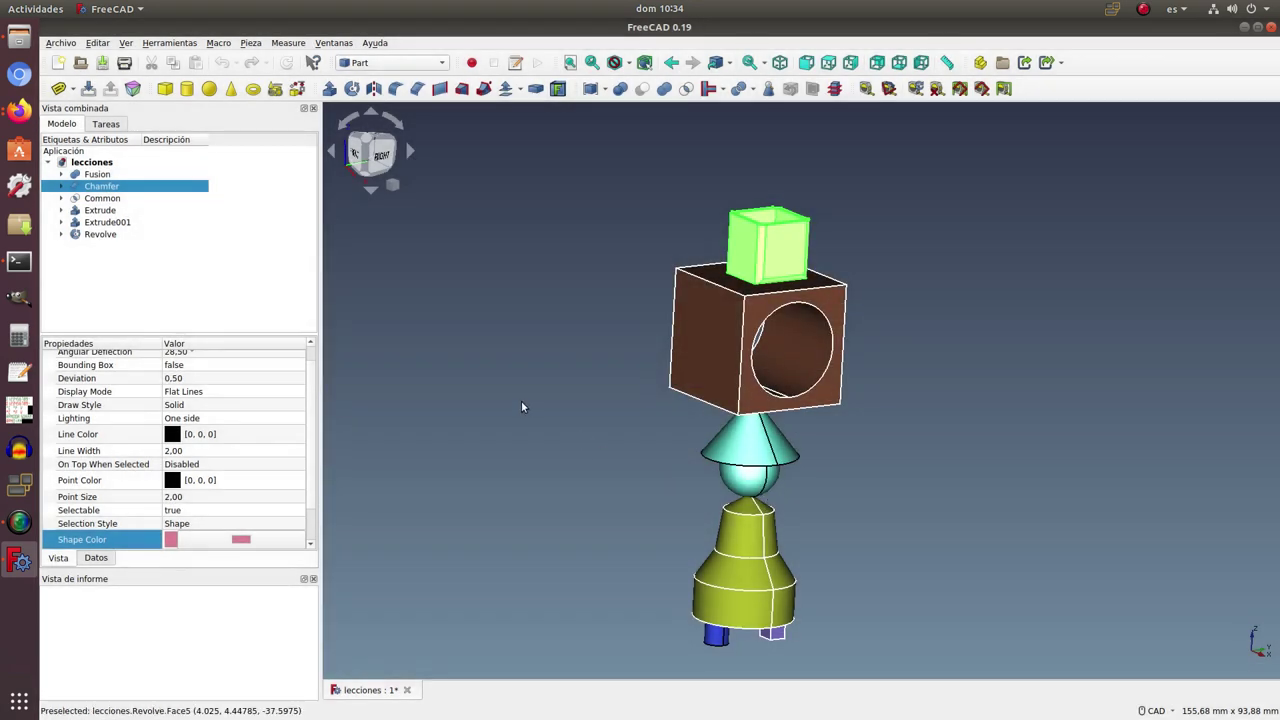
pyautogui.click(527, 402)
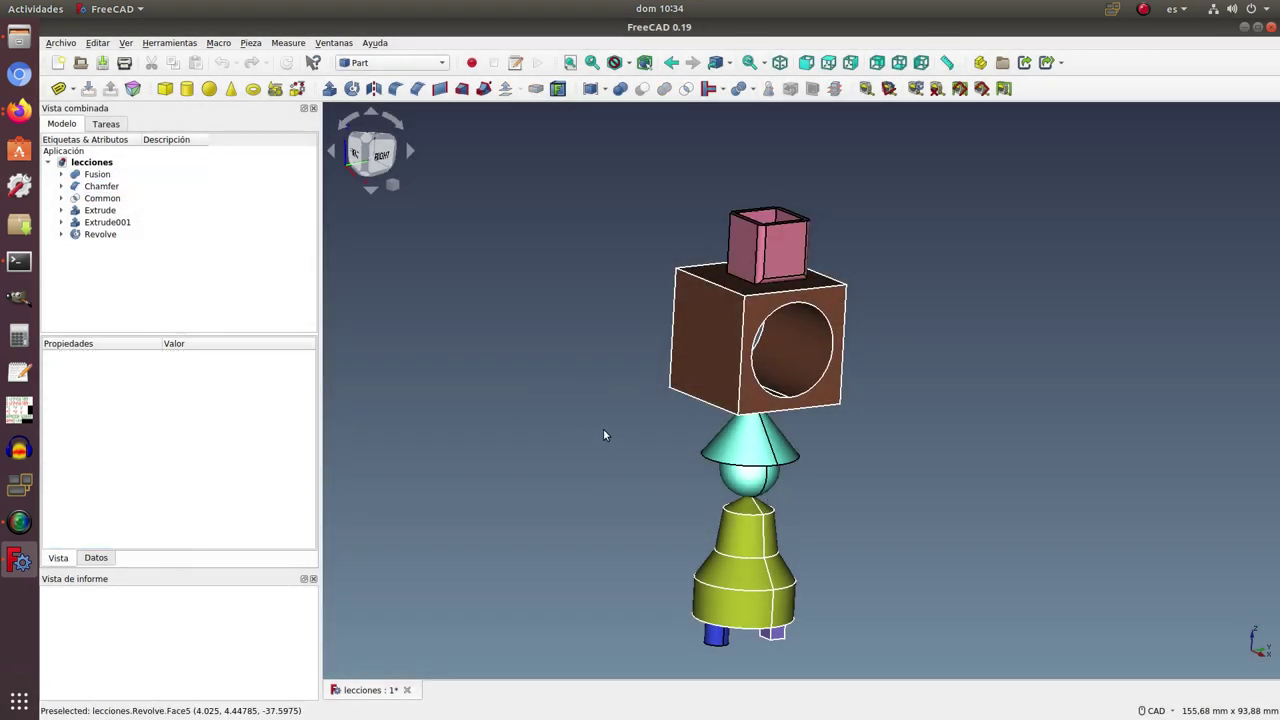
# - Apply Color aleatorio to Fusion through Revolve, giving red, pink, lavender and brown solids
pyautogui.click(97, 176)
pyautogui.keyDown('shift'); pyautogui.click(100, 234); pyautogui.keyUp('shift')
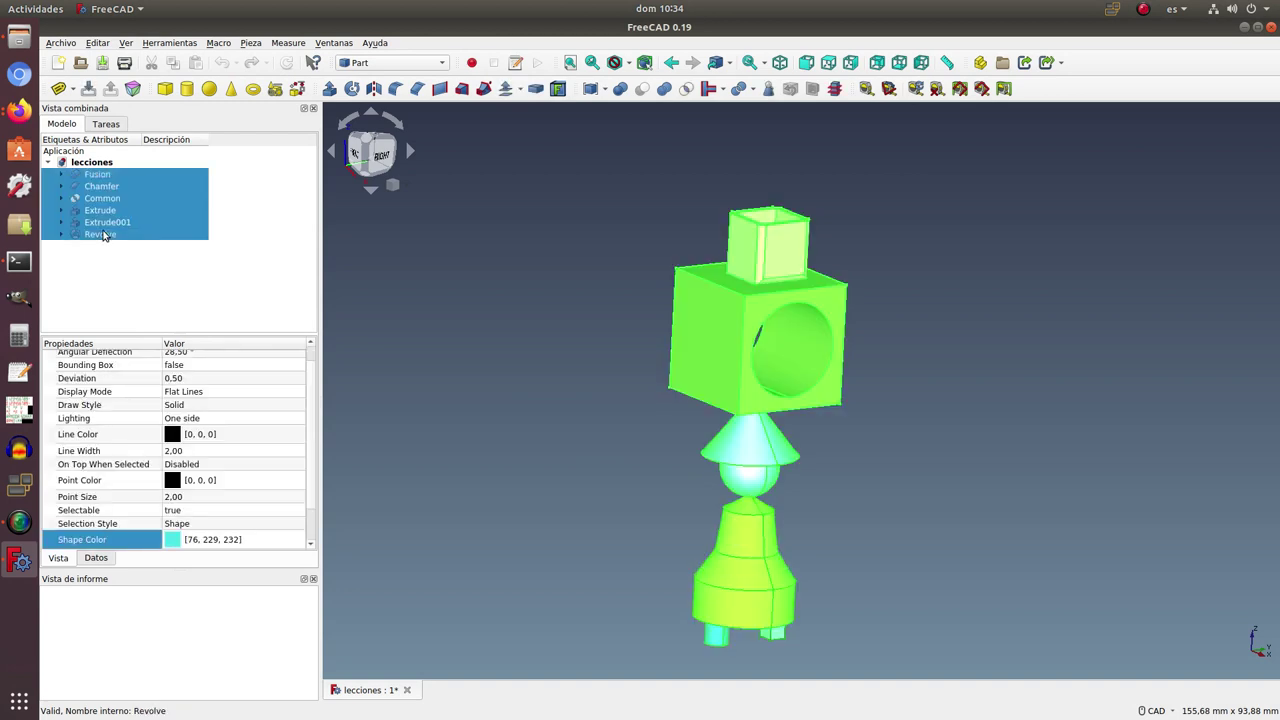
pyautogui.rightClick(117, 180)
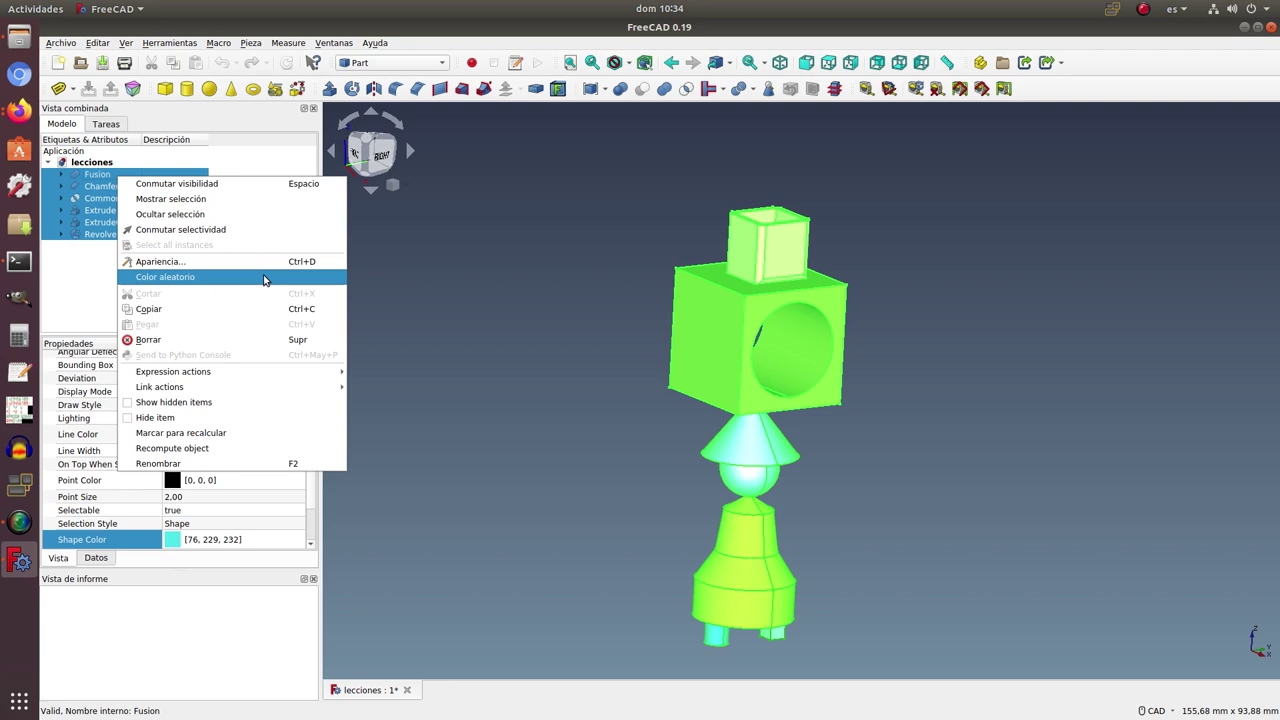
pyautogui.click(265, 278)
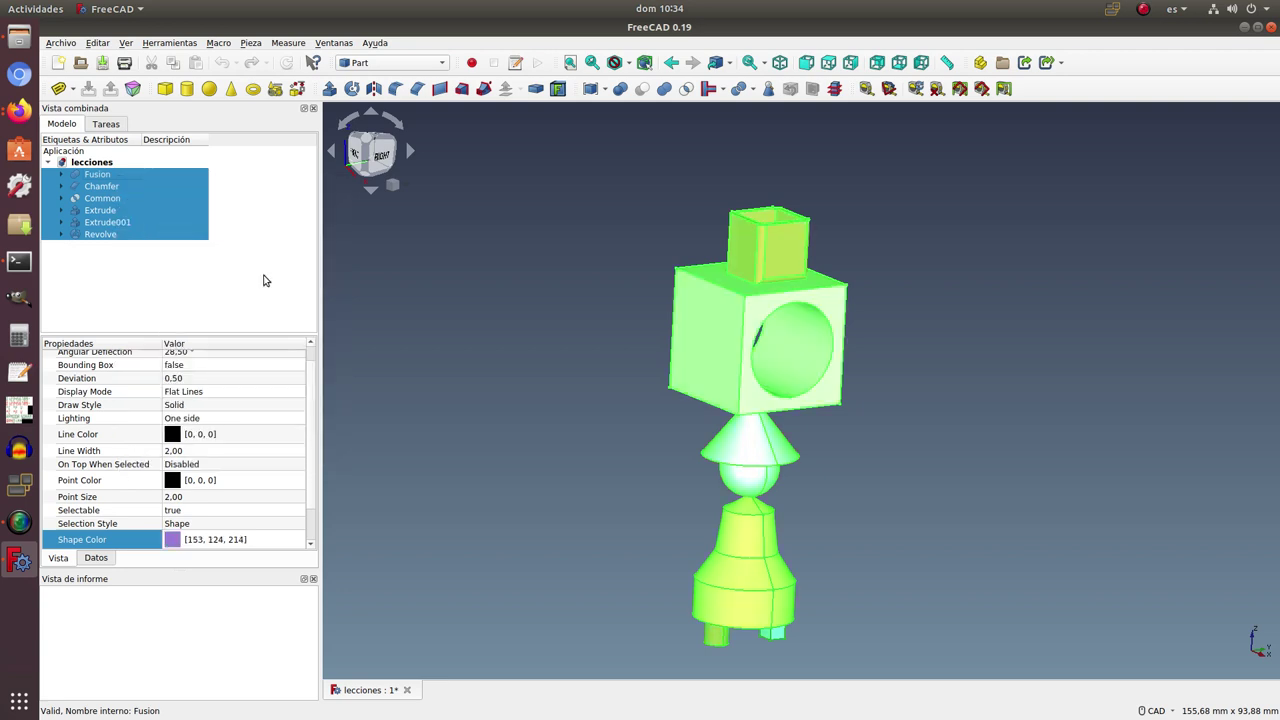
pyautogui.click(577, 324)
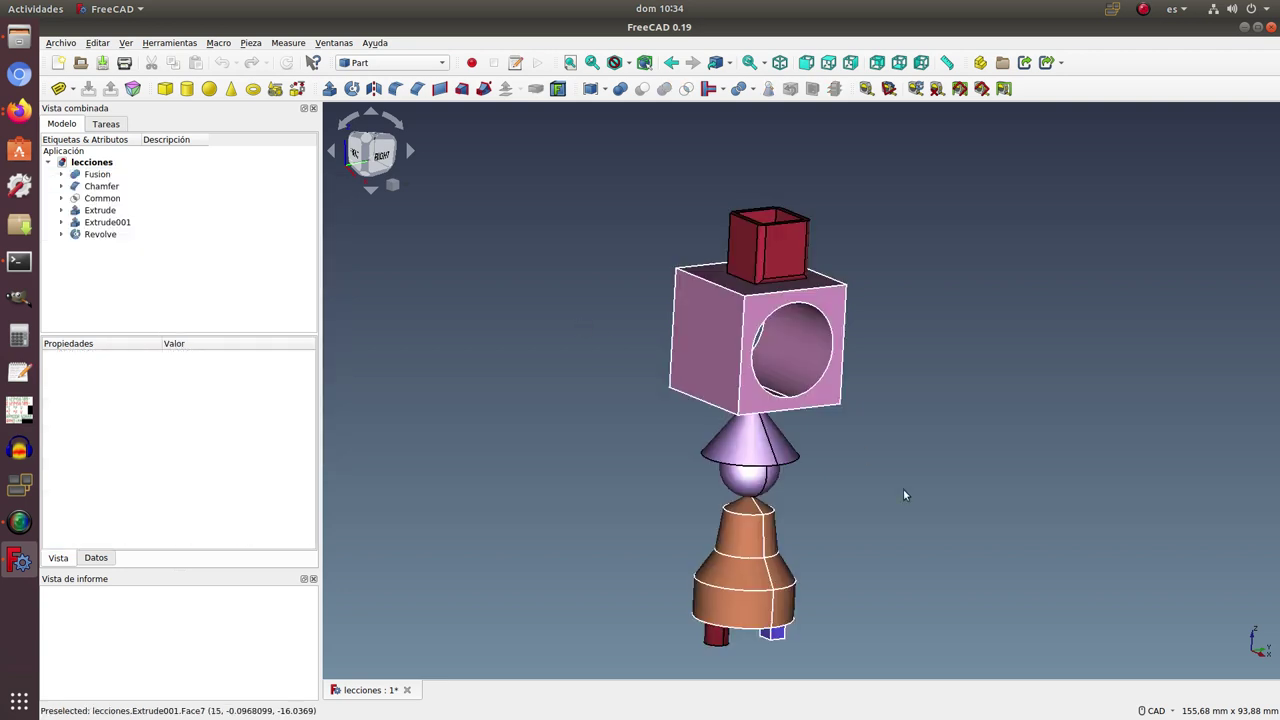
pyautogui.moveTo(965, 461)
pyautogui.mouseDown(button='middle')
pyautogui.moveTo(874, 463)
pyautogui.moveTo(863, 429)
pyautogui.moveTo(883, 423)
pyautogui.moveTo(922, 449)
pyautogui.mouseUp(button='middle')
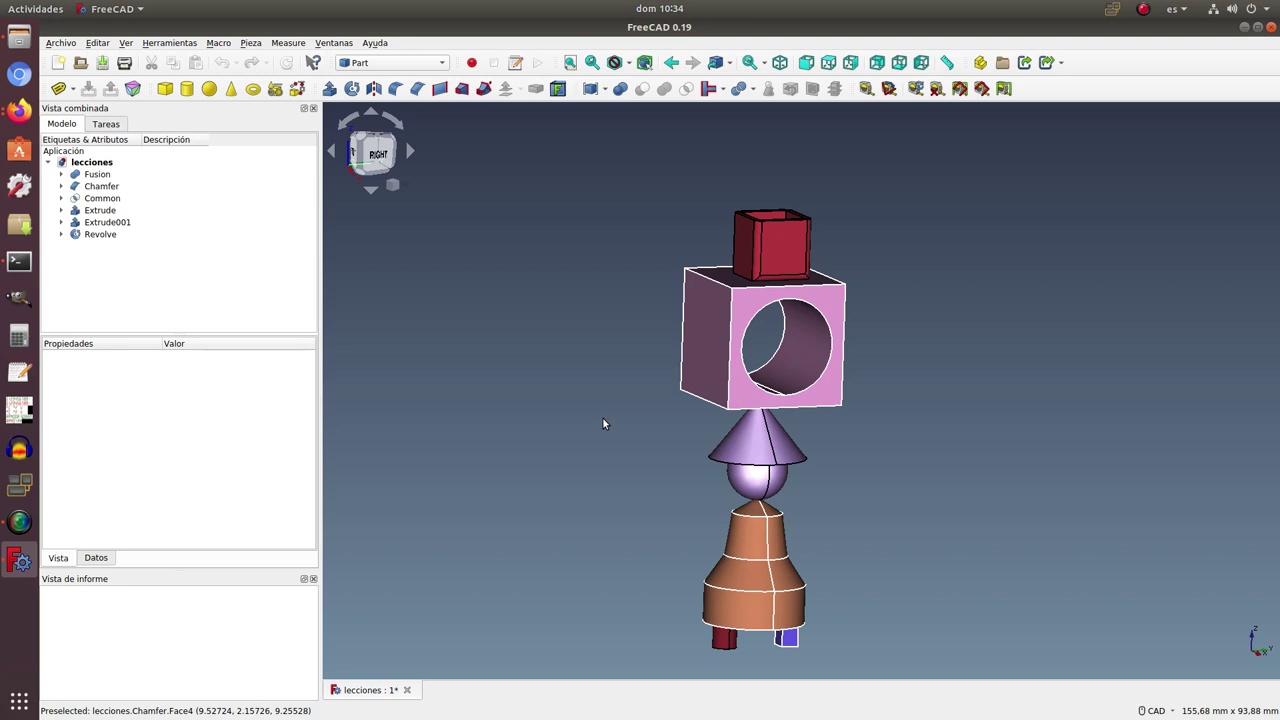
pyautogui.click(97, 174)
pyautogui.click(96, 186)
pyautogui.click(95, 199)
pyautogui.click(98, 210)
pyautogui.click(102, 222)
pyautogui.click(104, 234)
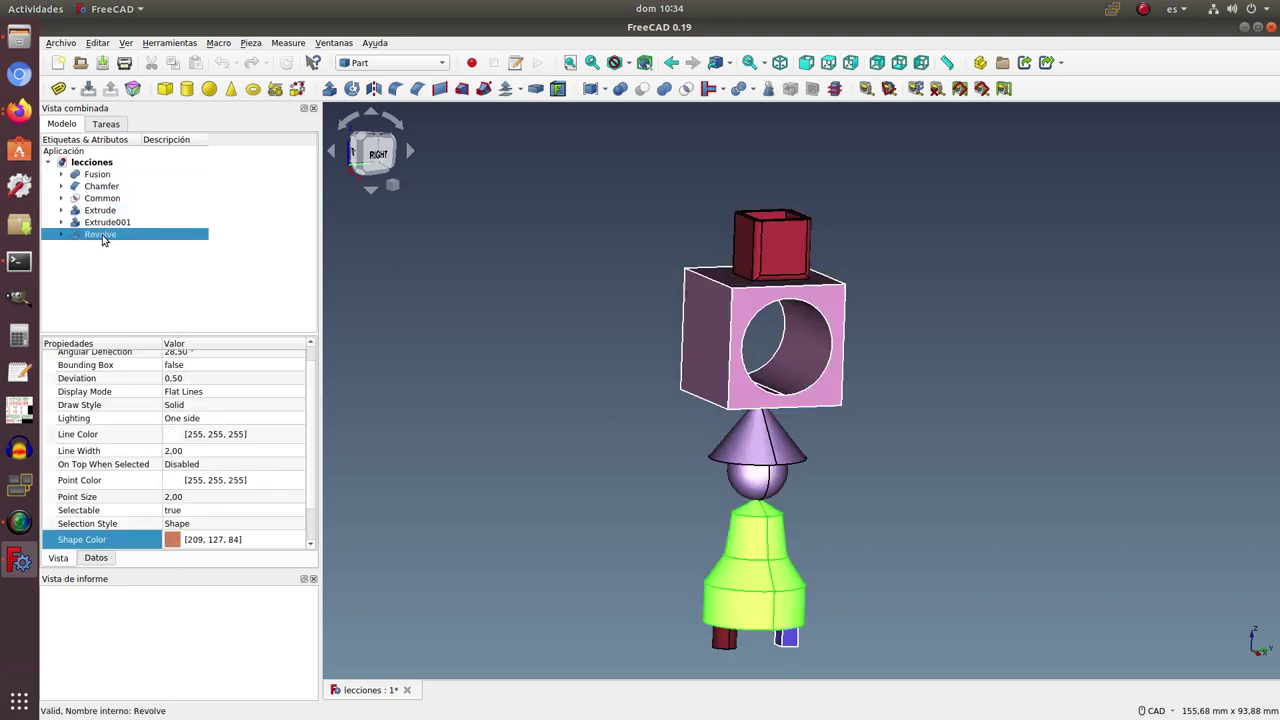
pyautogui.click(430, 318)
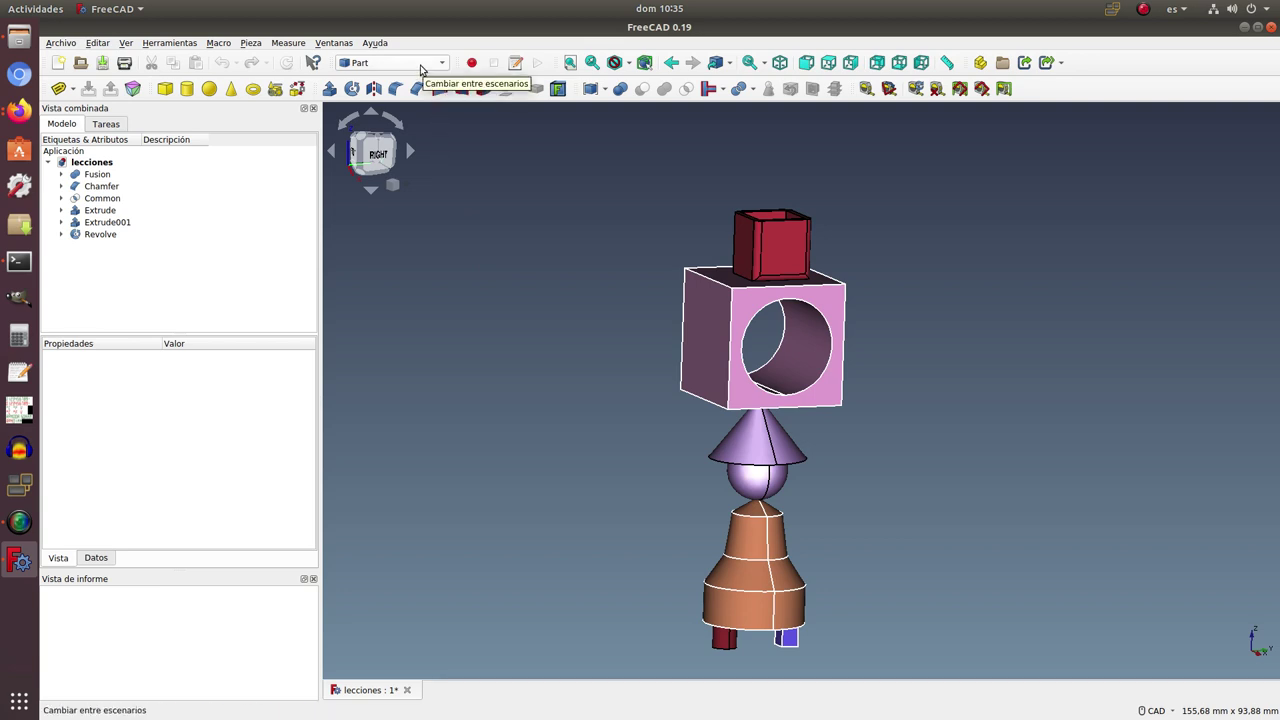
# - Drop down the workbench selector in the toolbar
pyautogui.click(421, 69)
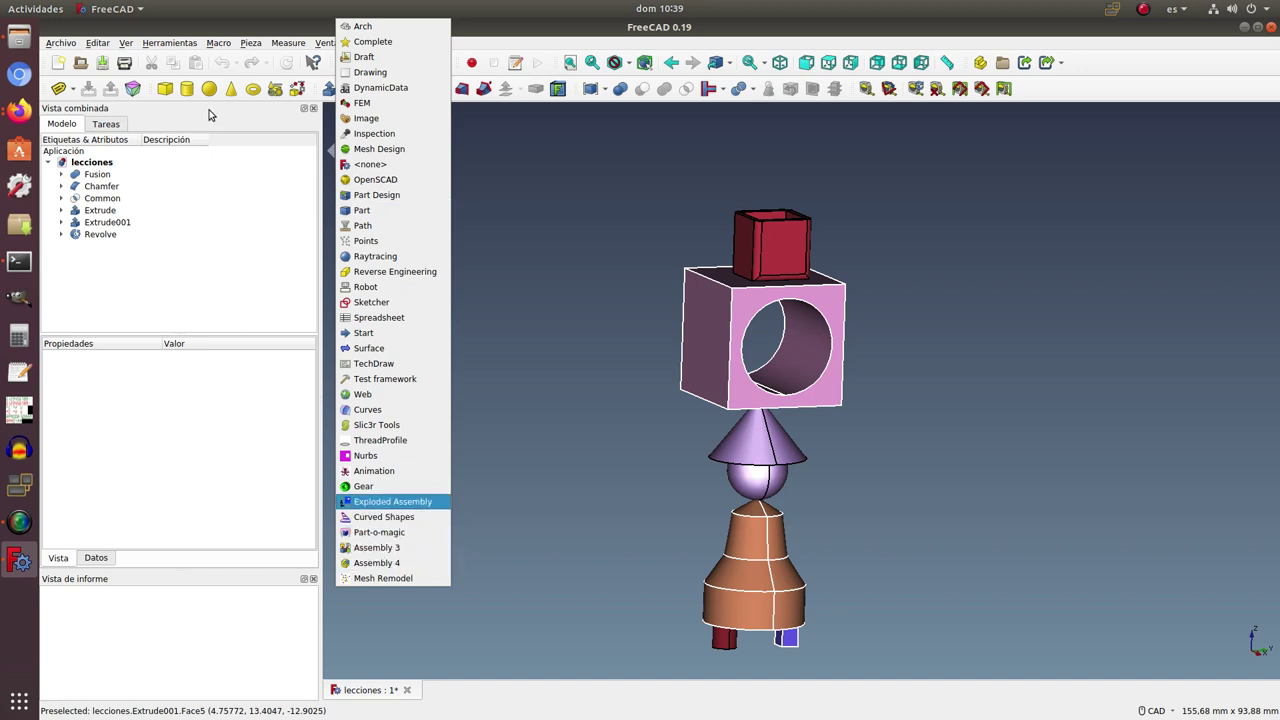
# - Dismiss the workbench list keeping Part, and open the Herramientas menu
pyautogui.click(260, 213)
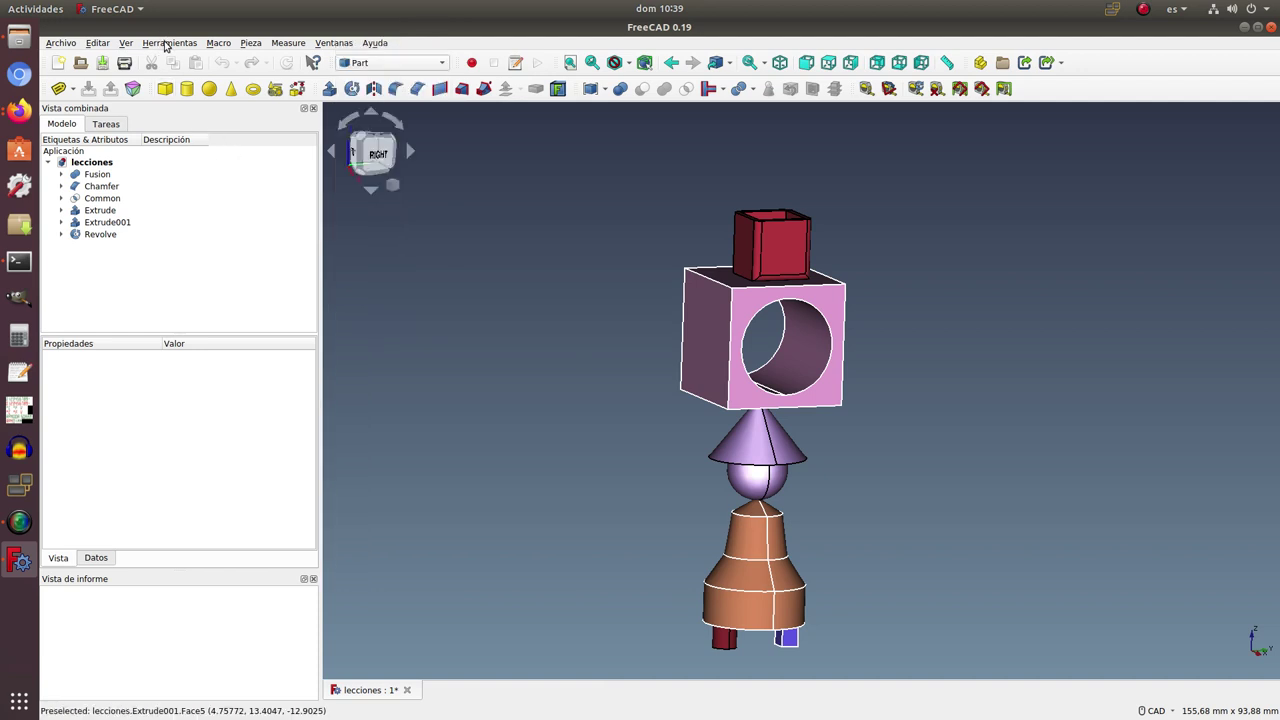
pyautogui.click(166, 44)
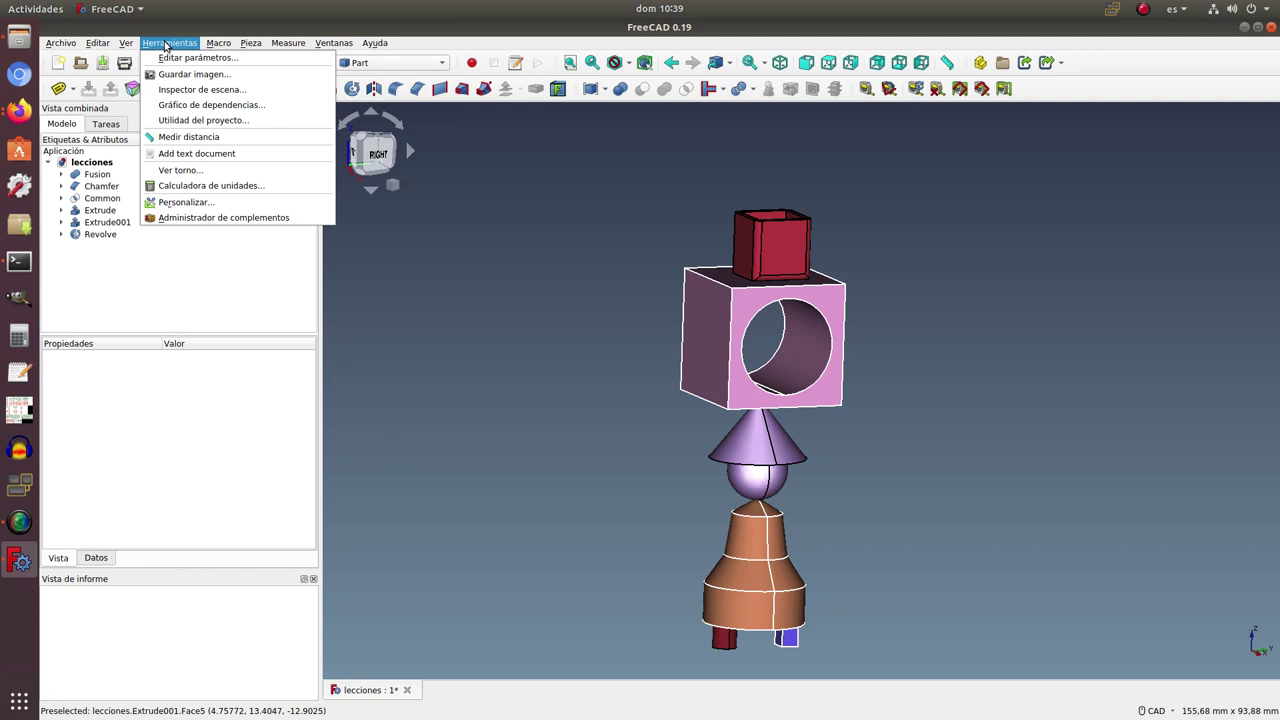
pyautogui.click(235, 218)
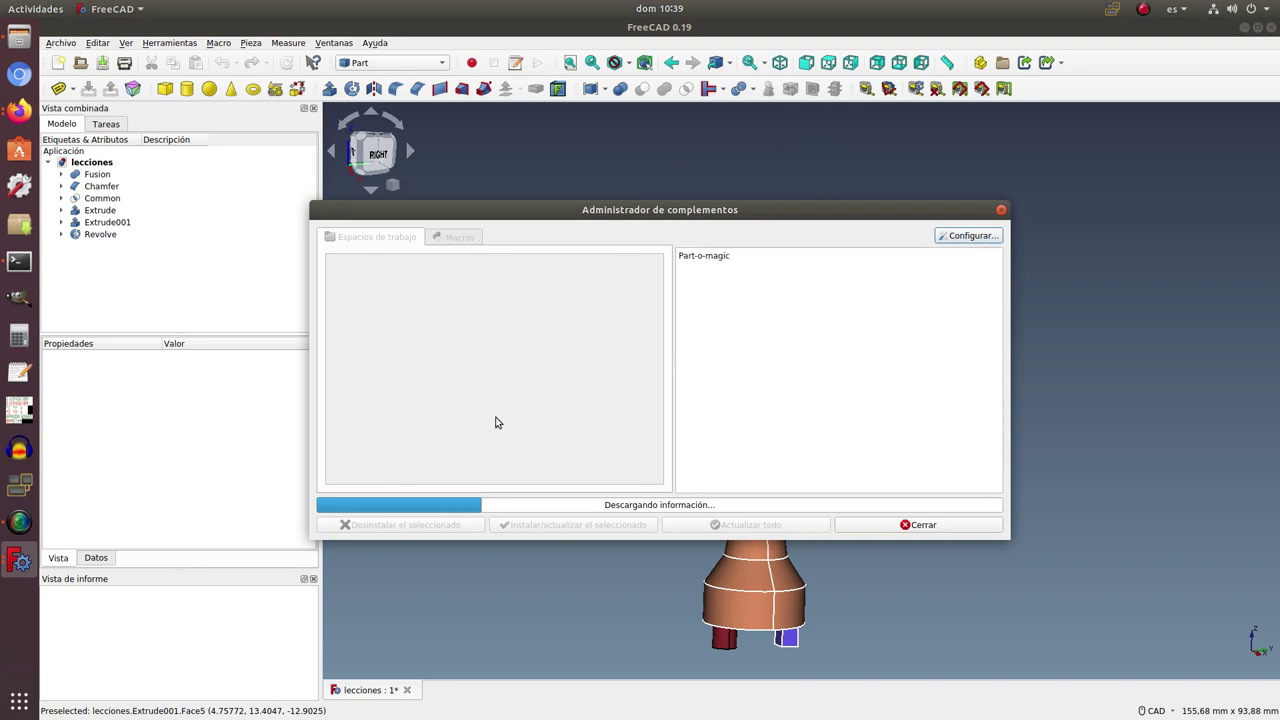
pyautogui.moveTo(658, 287)
pyautogui.mouseDown()
pyautogui.moveTo(657, 350)
pyautogui.moveTo(659, 262)
pyautogui.mouseUp()
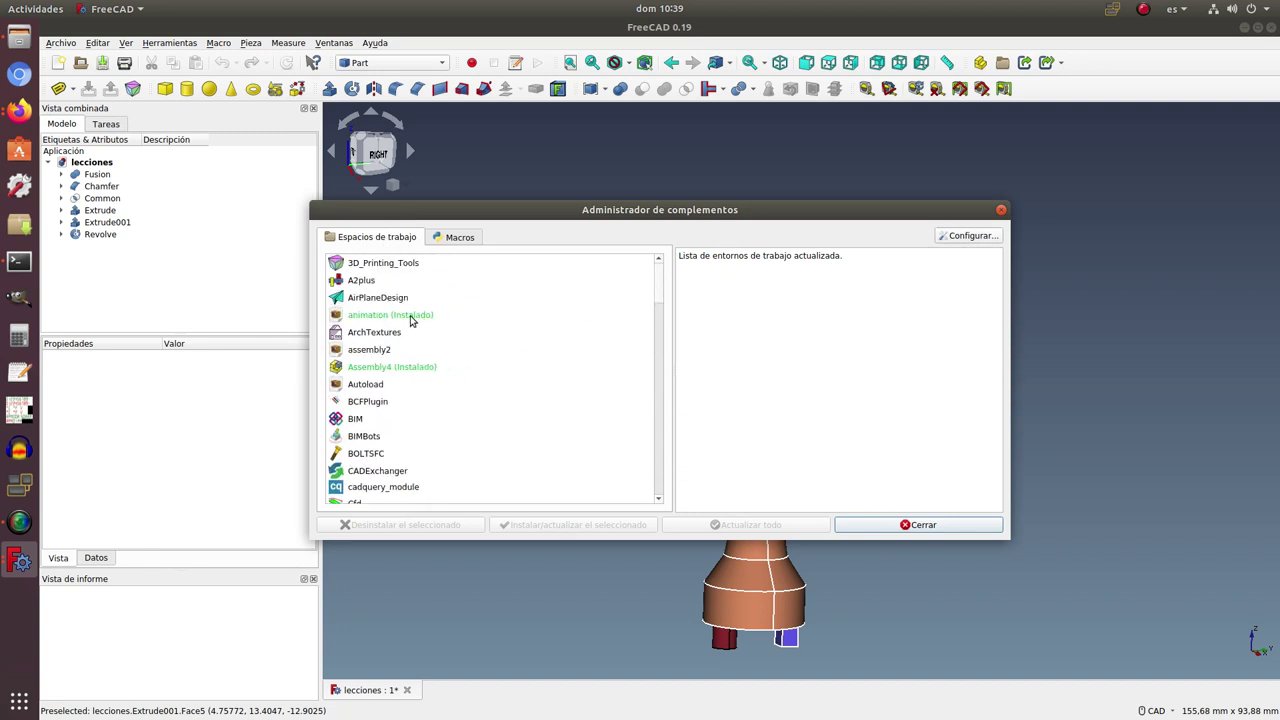
pyautogui.click(400, 316)
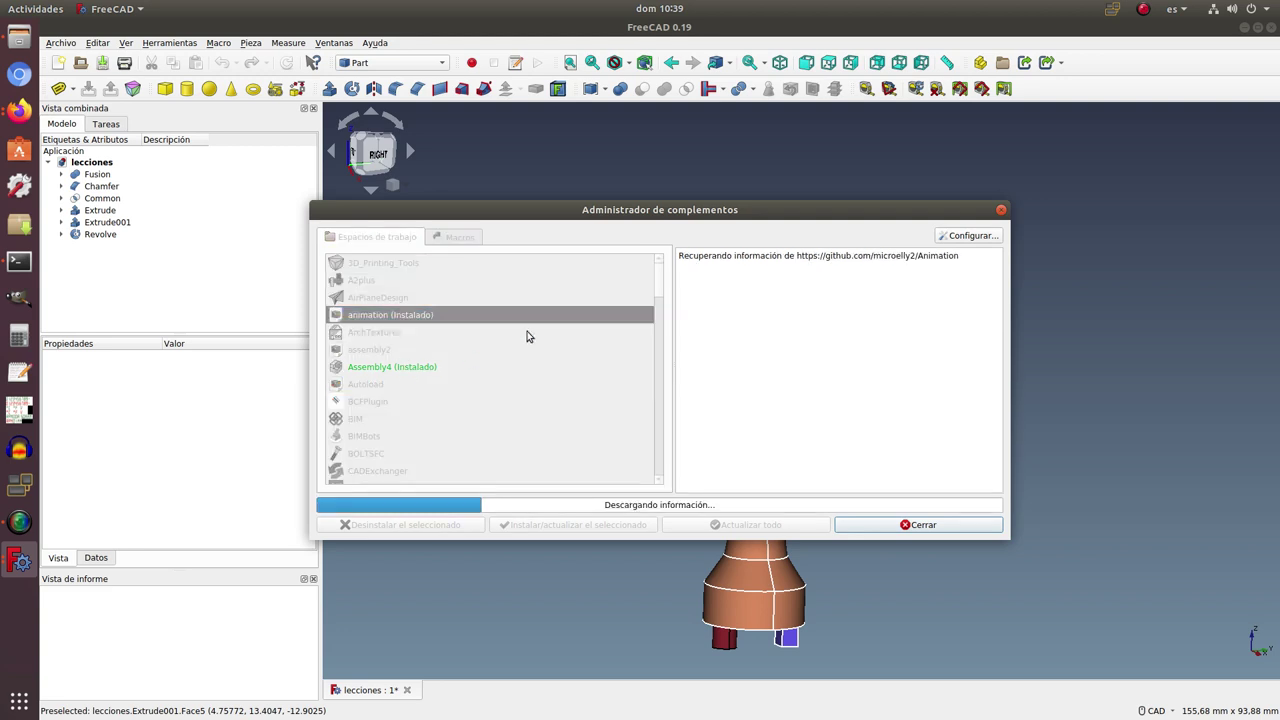